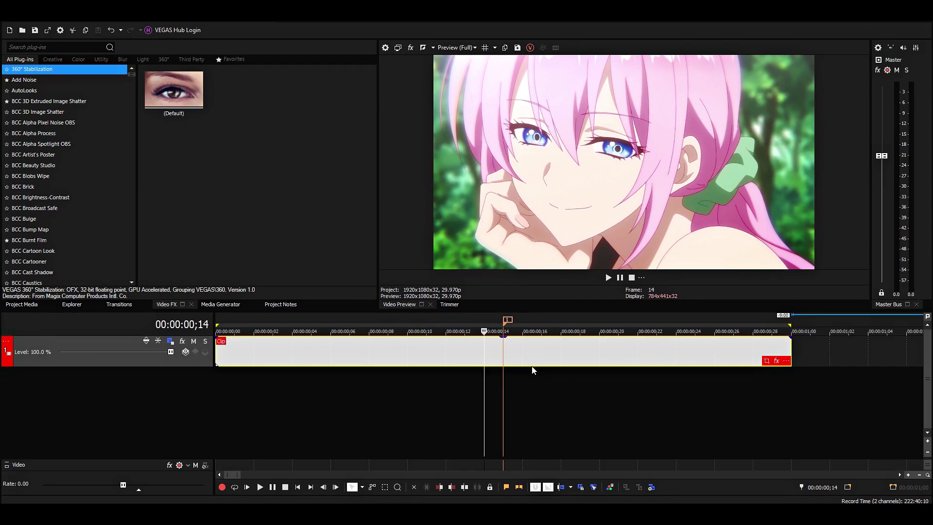
Step: Apply the default BCC 3D Extruded Image Shatter effect to the clip, with the playhead at the marker on frame 15
left_click(540, 362)
left_click(773, 358)
left_click(503, 358)
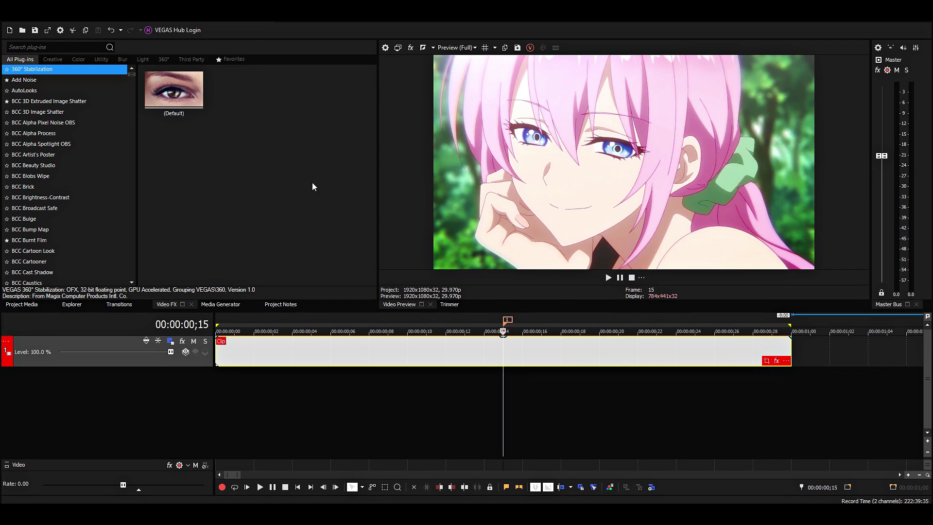
left_click(57, 101)
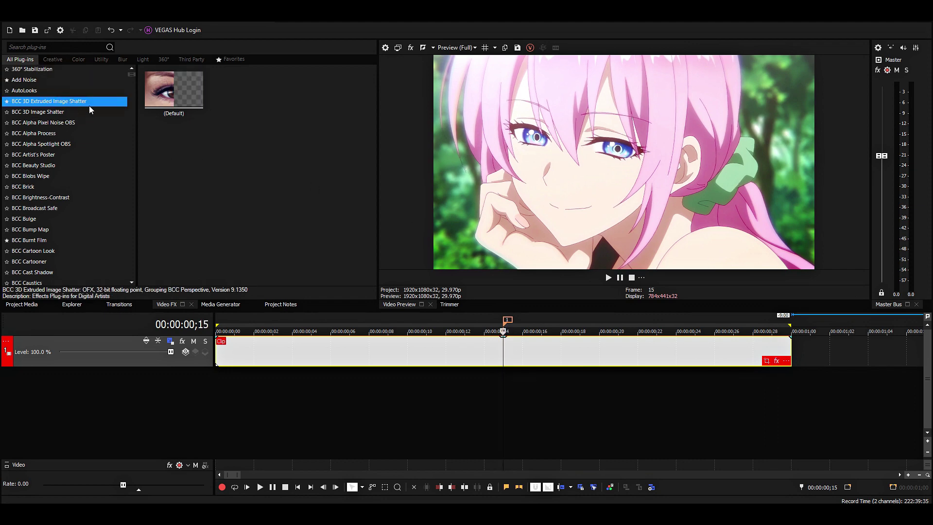
left_click_drag(174, 89, 519, 348)
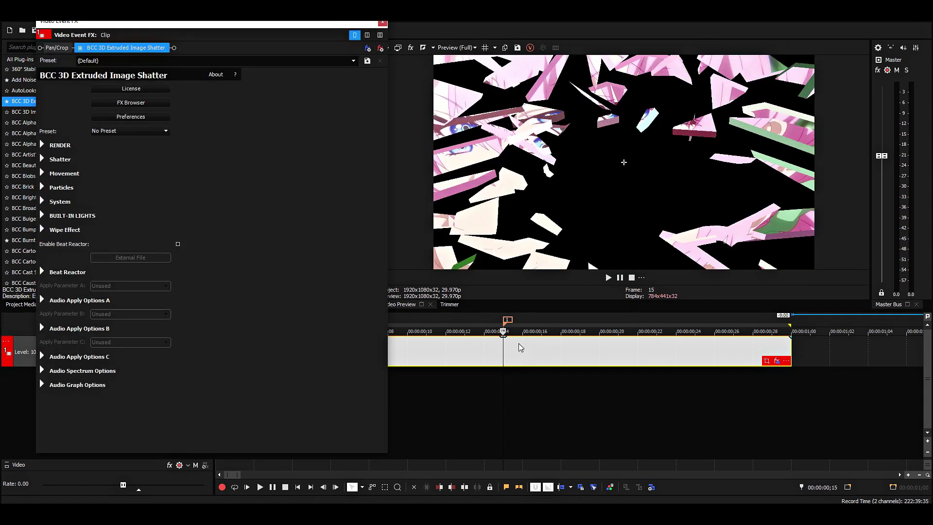
left_click_drag(146, 23, 197, 21)
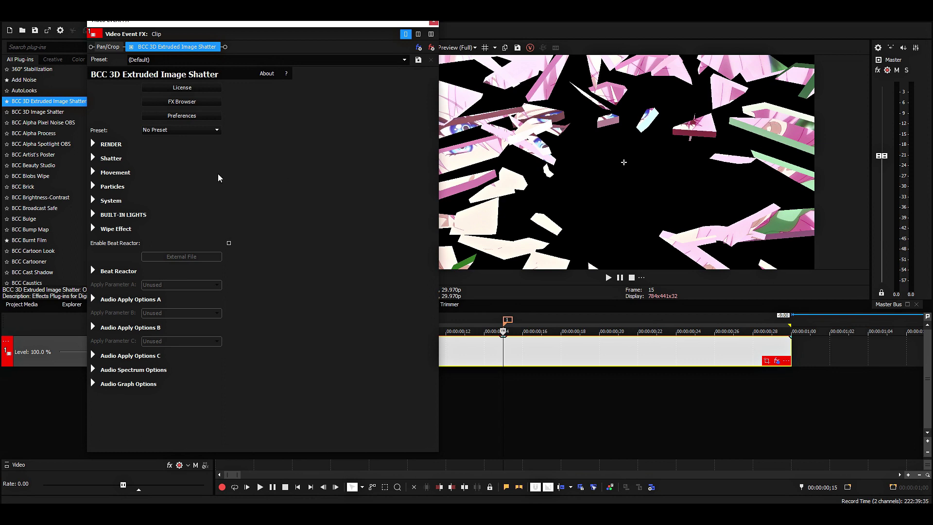
left_click_drag(221, 24, 182, 12)
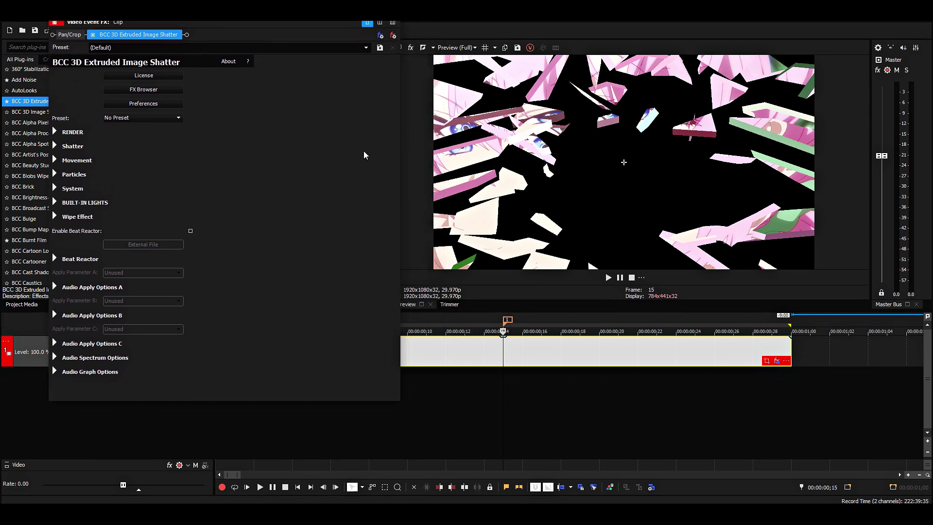
Step: Set the effect's Automate Scatter to Manual and test the Scatter Time Adjust at about 102
left_click(55, 146)
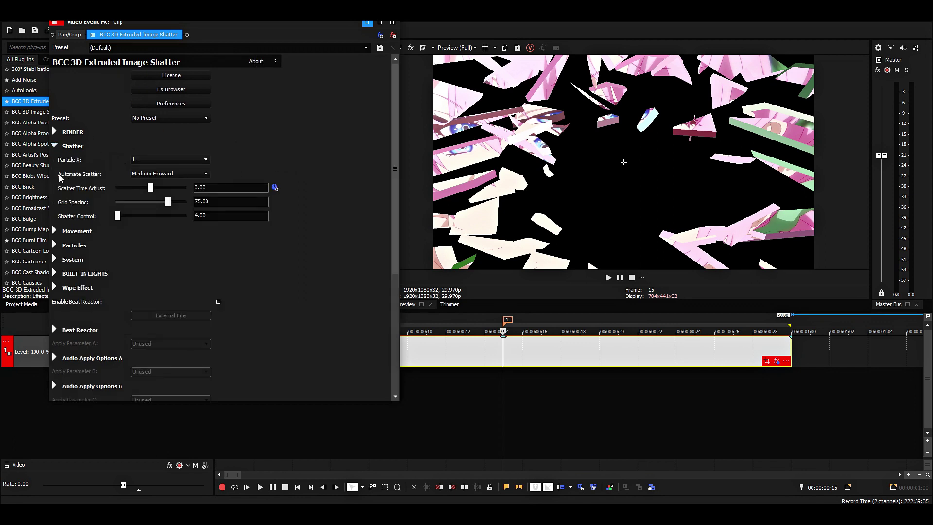
left_click(152, 178)
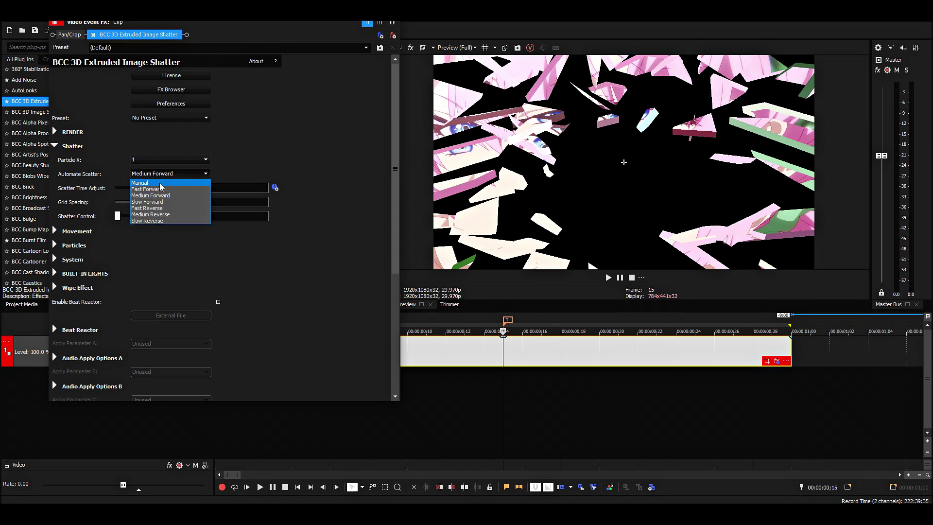
left_click(162, 183)
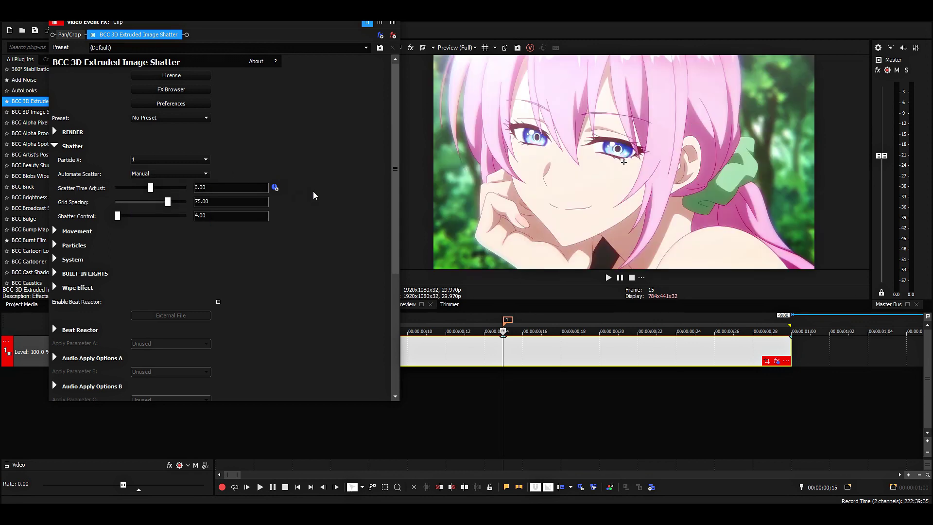
left_click_drag(151, 191, 153, 191)
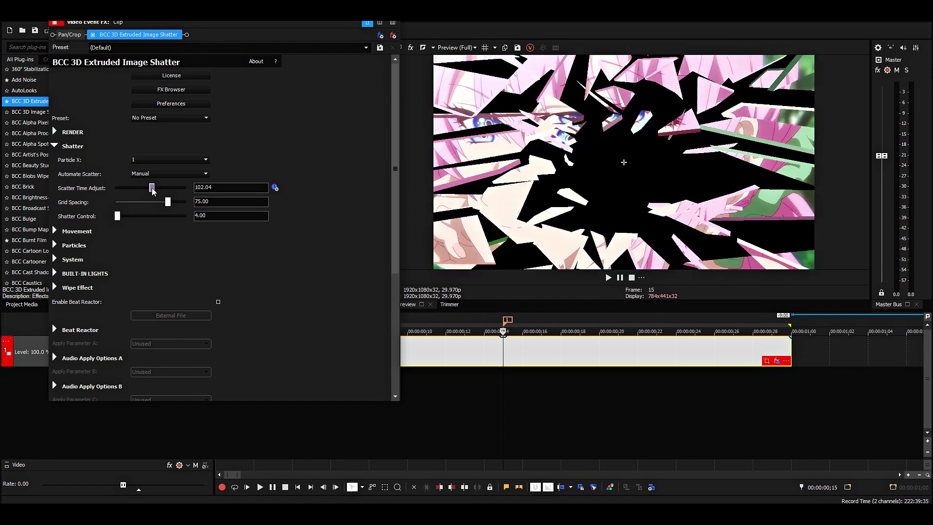
Step: Enable keyframing for Scatter Time Adjust and place a keyframe with value 0 at frame 14, just before the marker
left_click(275, 188)
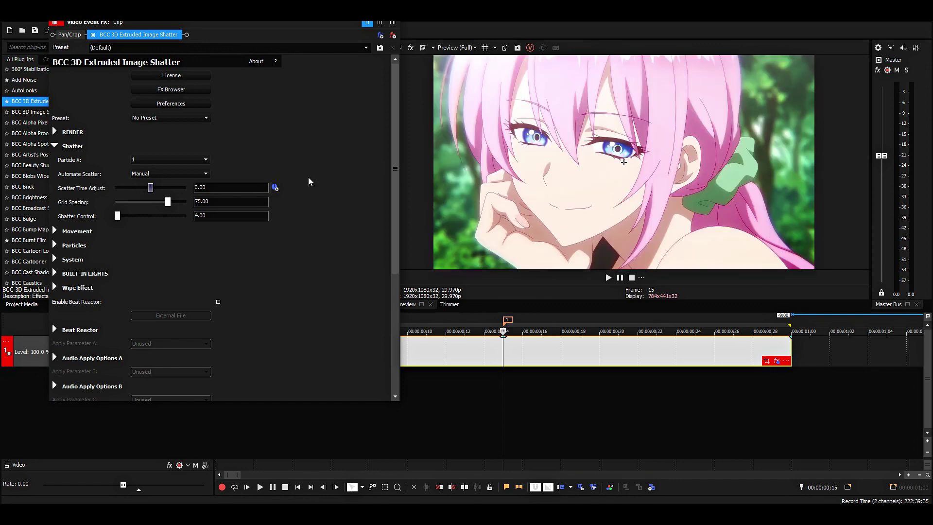
left_click(266, 188)
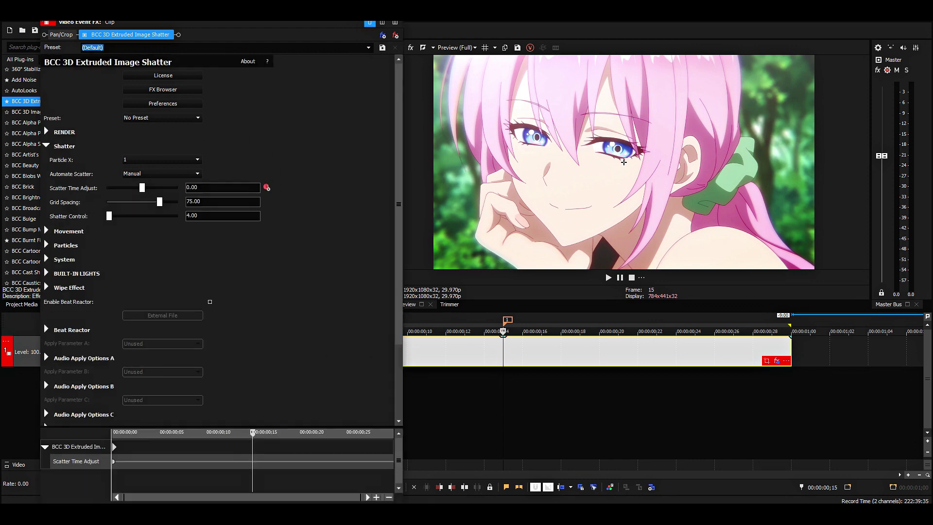
key("Left")
left_click(105, 385)
double_click(228, 384)
Step: Add a Scatter Time Adjust keyframe of about 142.86 at frame 29, near the end of the clip
left_click(504, 350)
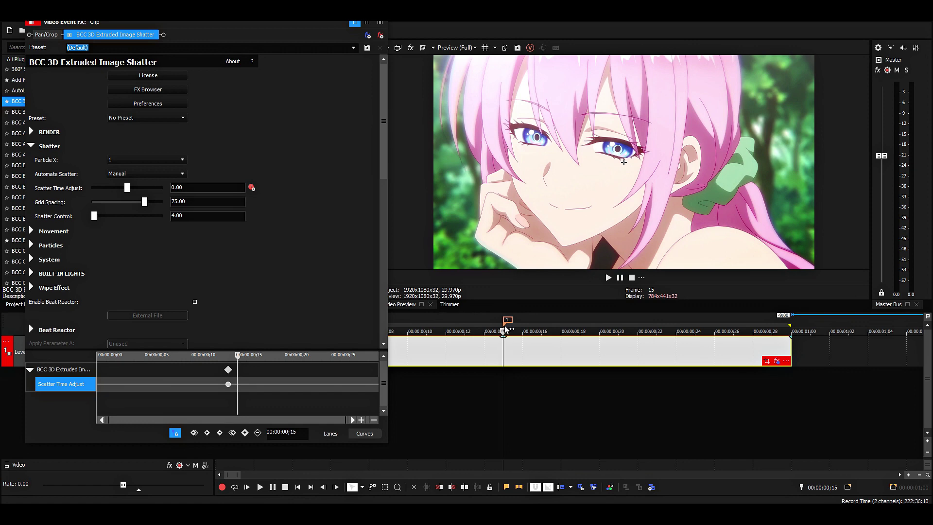
key("space")
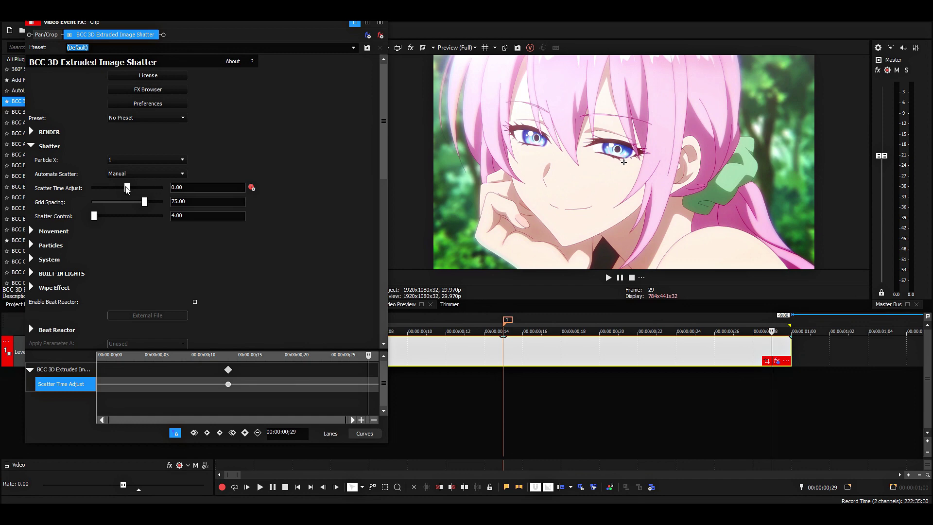
left_click_drag(126, 190, 129, 190)
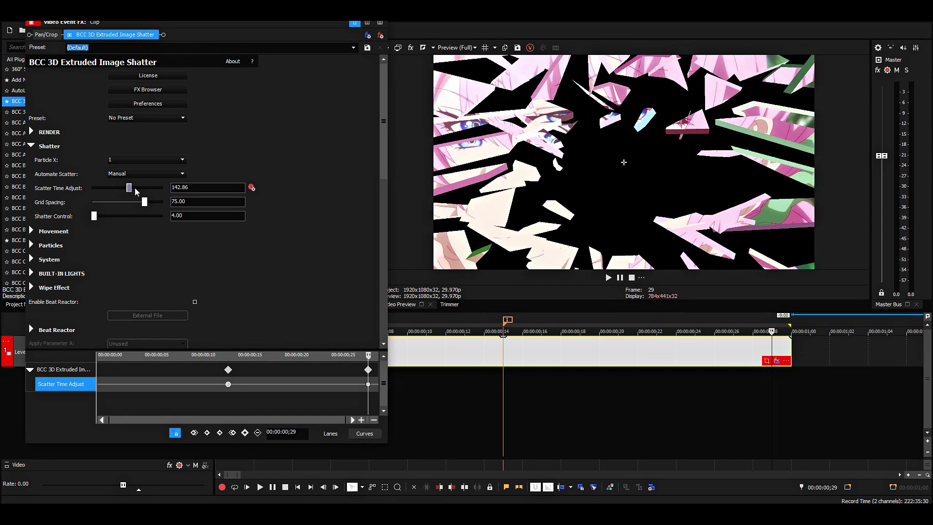
Step: Change the first Scatter Time Adjust keyframe's interpolation so the shatter starts fast and eases out, and preview the animation
right_click(228, 384)
left_click(258, 317)
left_click(368, 384)
key("space")
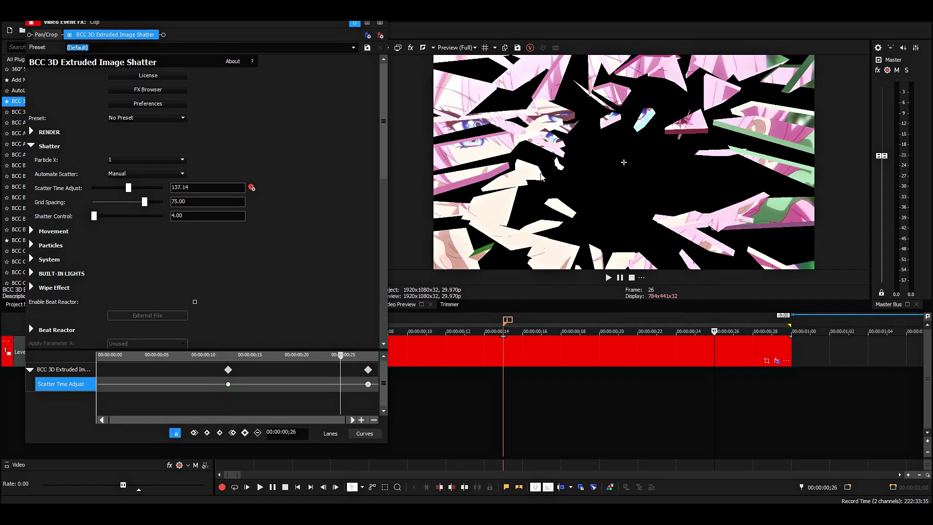
key("space")
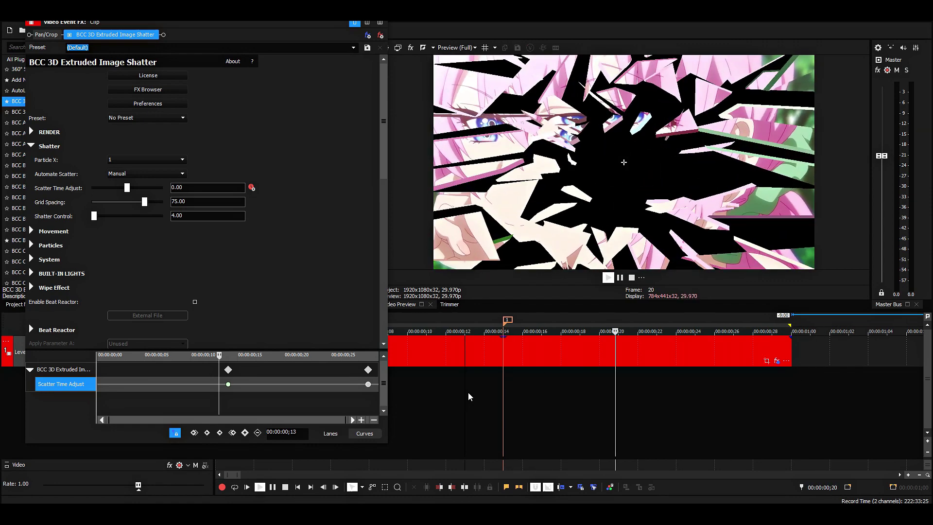
key("Return")
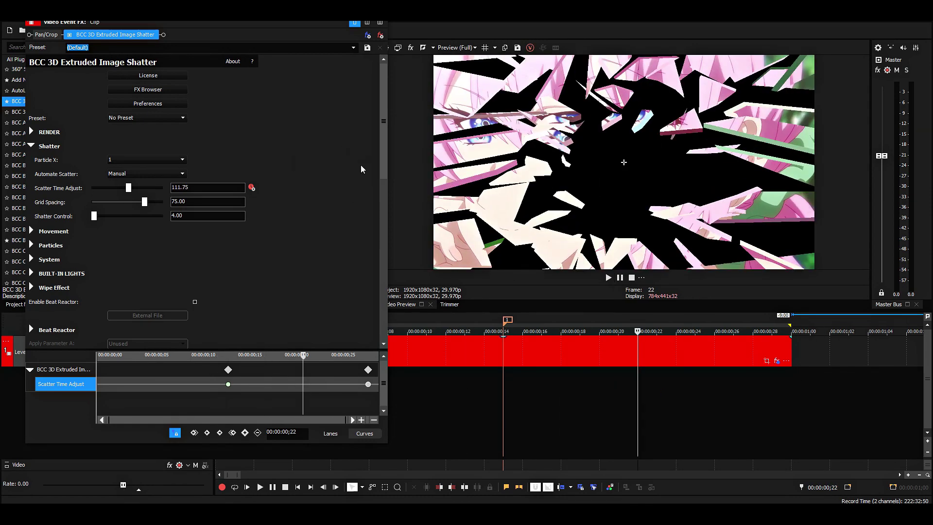
Step: Set the Extrusion of the shatter particles to 10 and preview the thinner shards
scroll(360, 167, "down", 3)
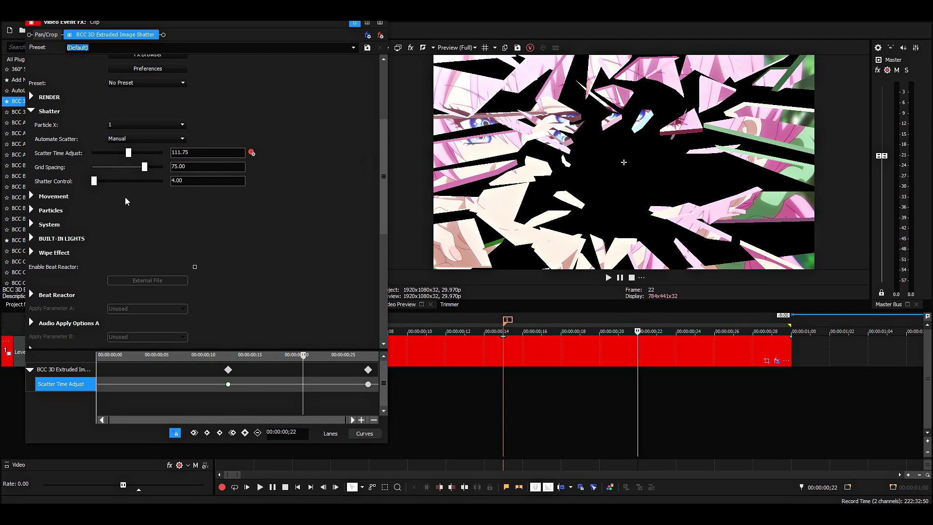
left_click(32, 211)
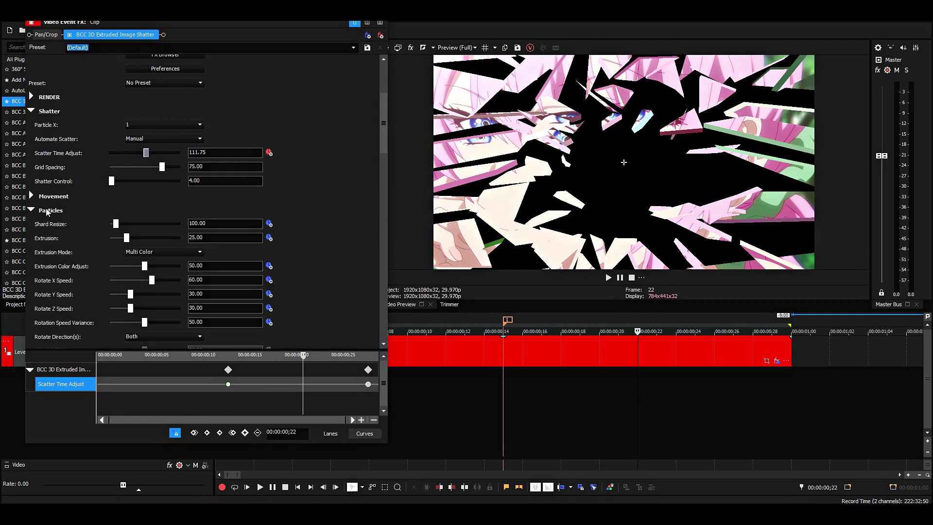
scroll(330, 223, "down", 3)
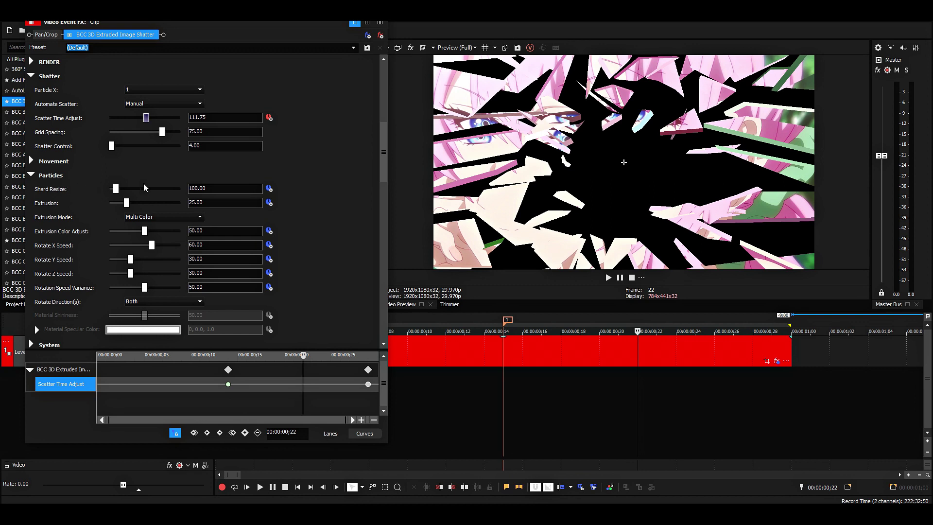
double_click(237, 204)
type("10")
key("Return")
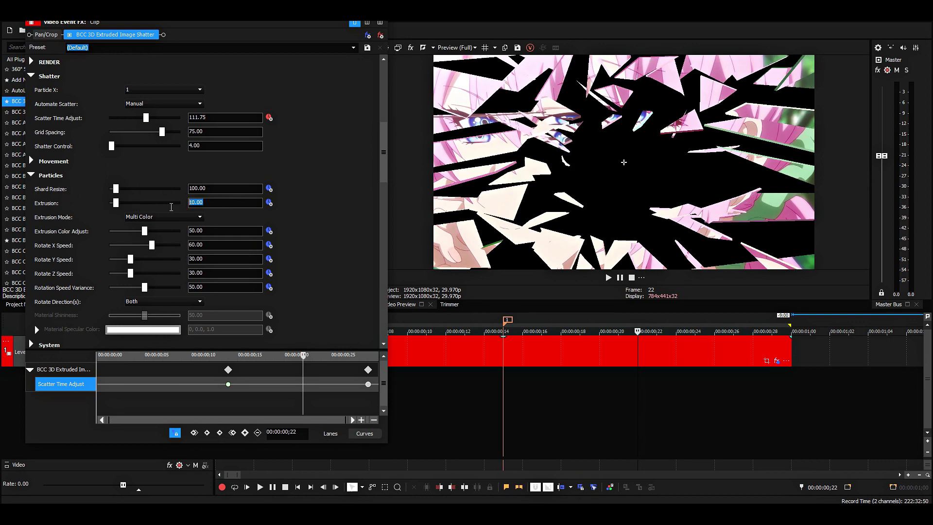
left_click(335, 224)
key("space")
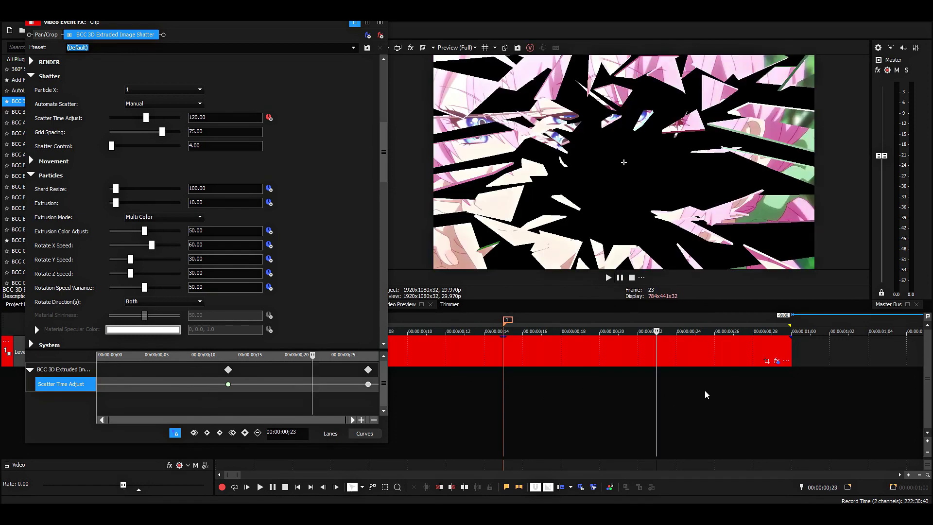
key("Return")
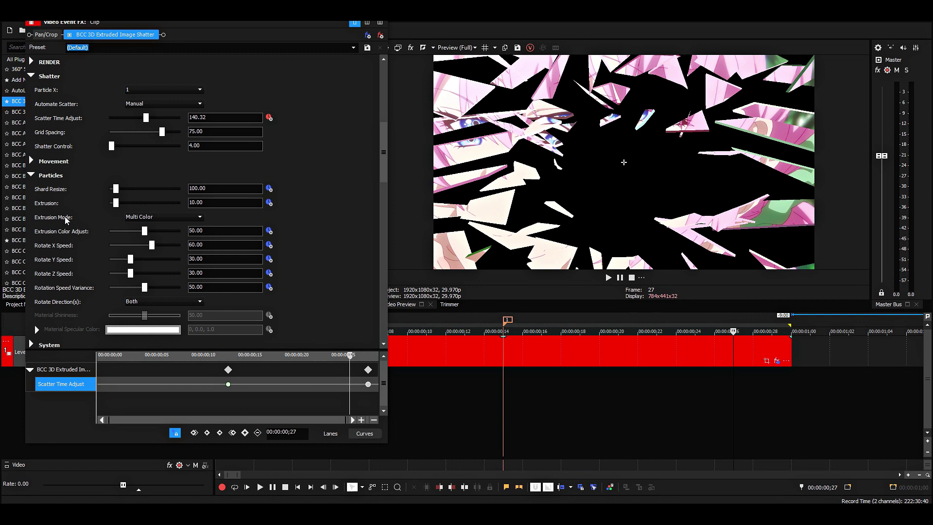
Step: Set the particles' Extrusion Mode to Shard and preview the shatter from frame 14
left_click(142, 219)
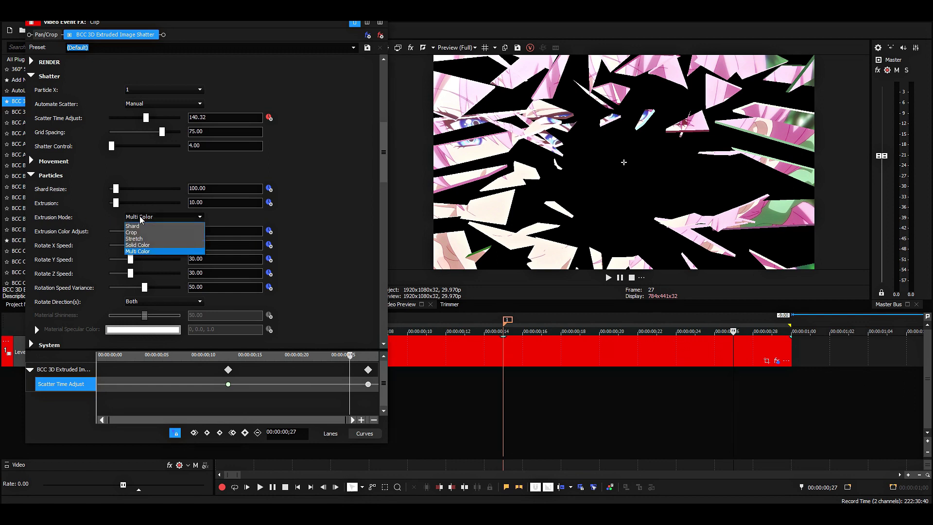
left_click(152, 226)
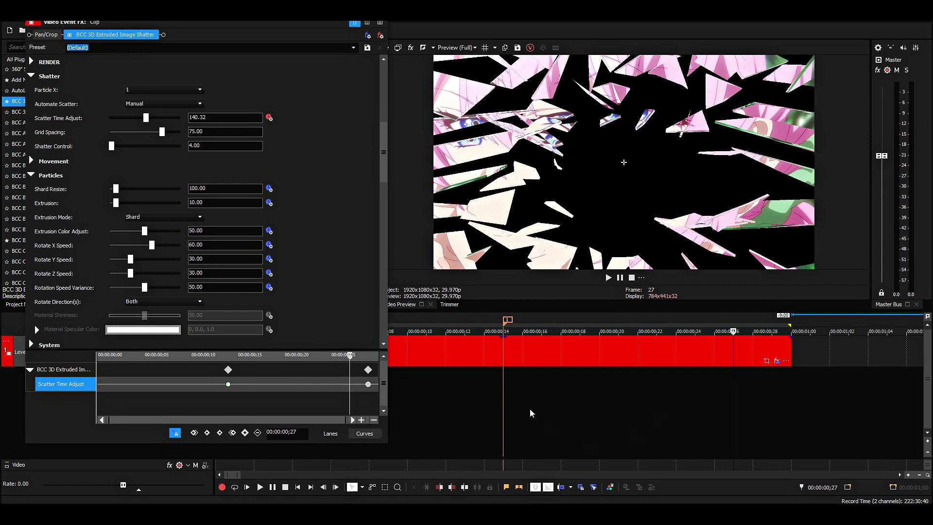
left_click(484, 414)
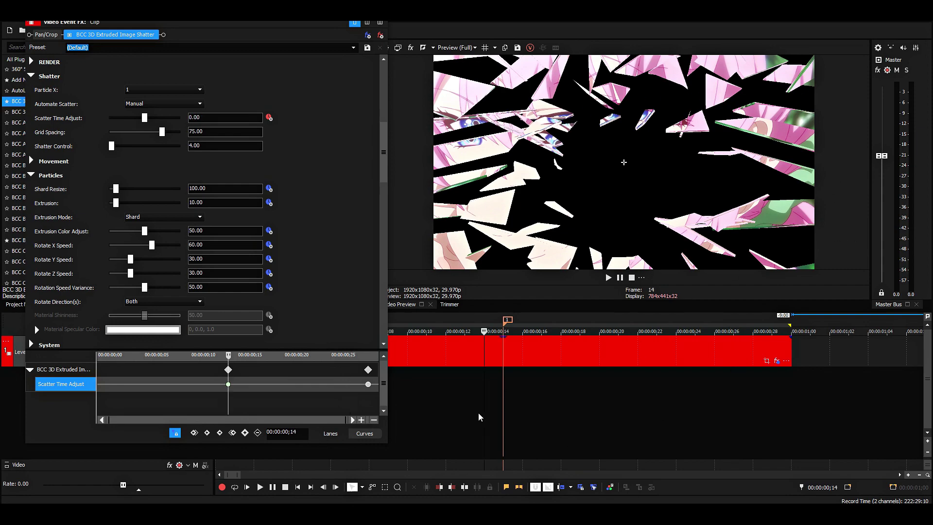
key("space")
key("Return")
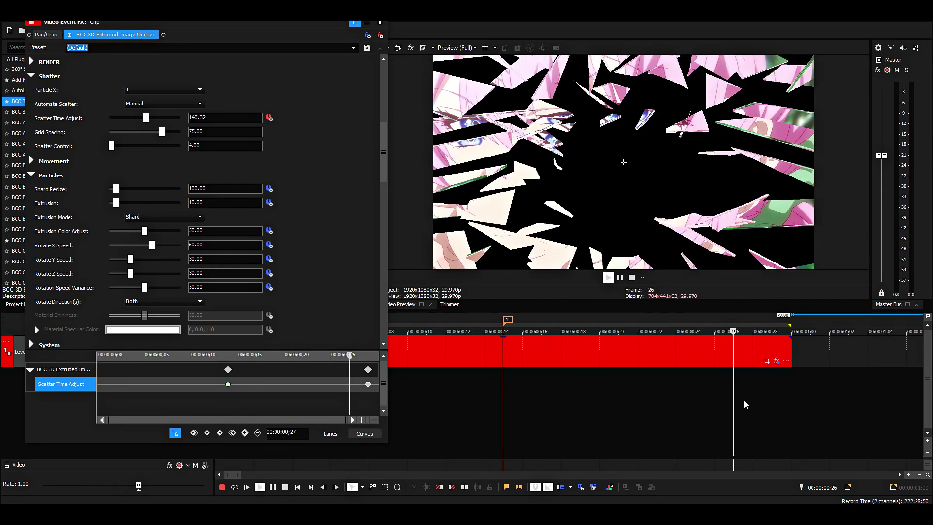
Step: Try the Burst explosion type in the shatter's Movement settings and preview it
scroll(371, 226, "down", 2)
scroll(369, 228, "up", 5)
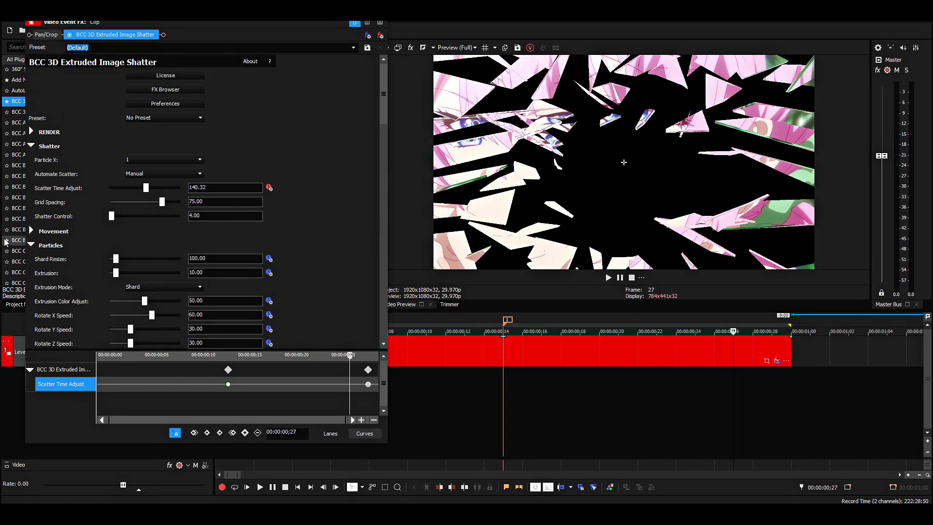
left_click(32, 231)
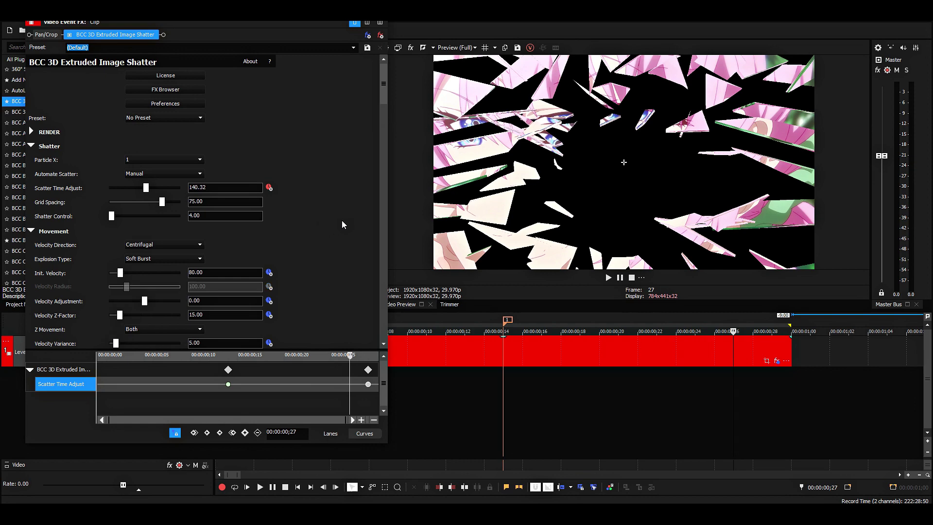
scroll(307, 240, "down", 2)
left_click(503, 370)
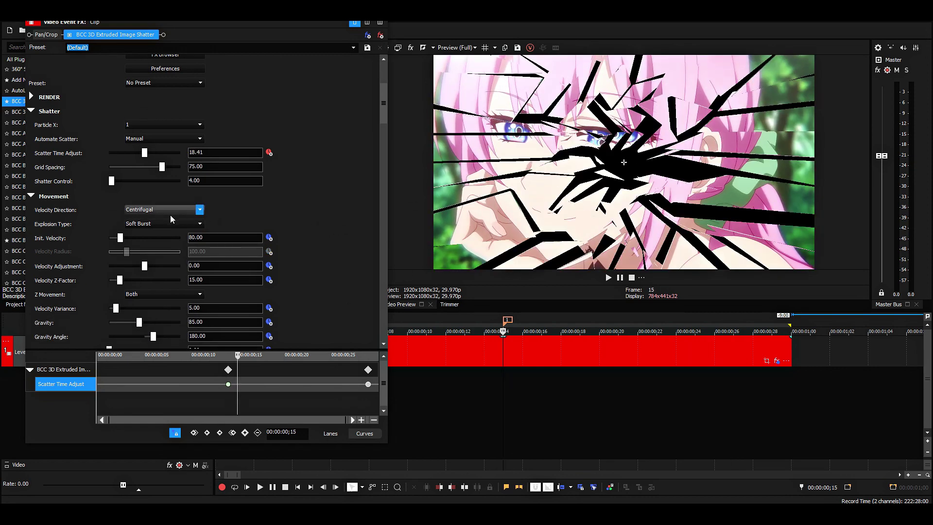
left_click(162, 225)
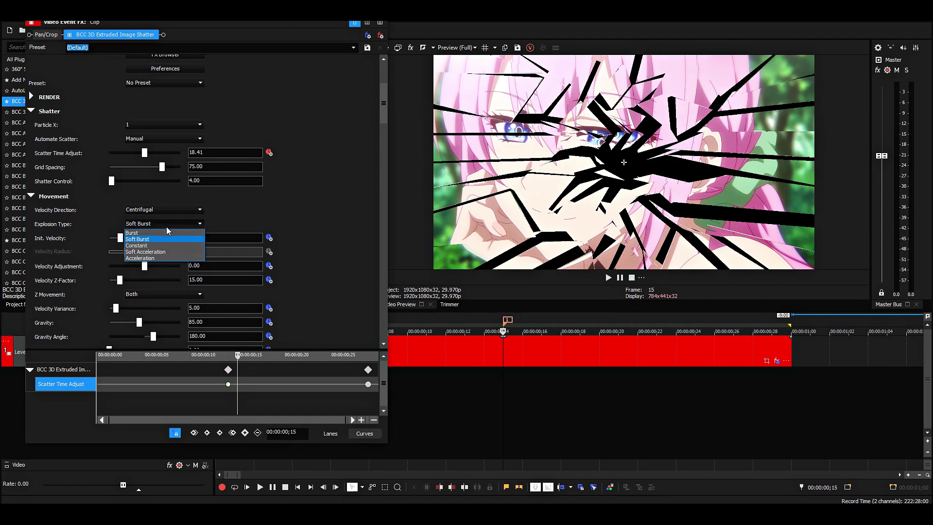
left_click(165, 238)
key("space")
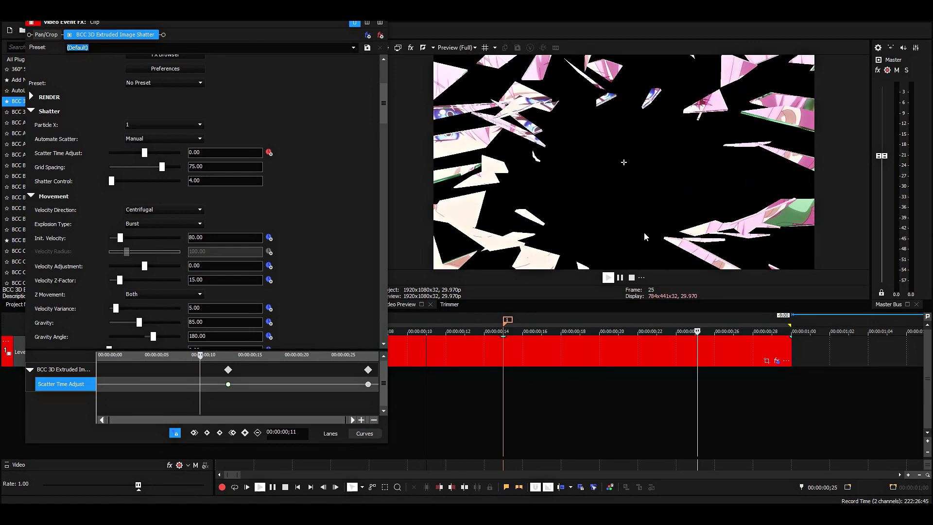
key("space")
Step: Set the shatter's Explosion Type back to Soft Burst and preview the animation from frame 13
left_click(187, 224)
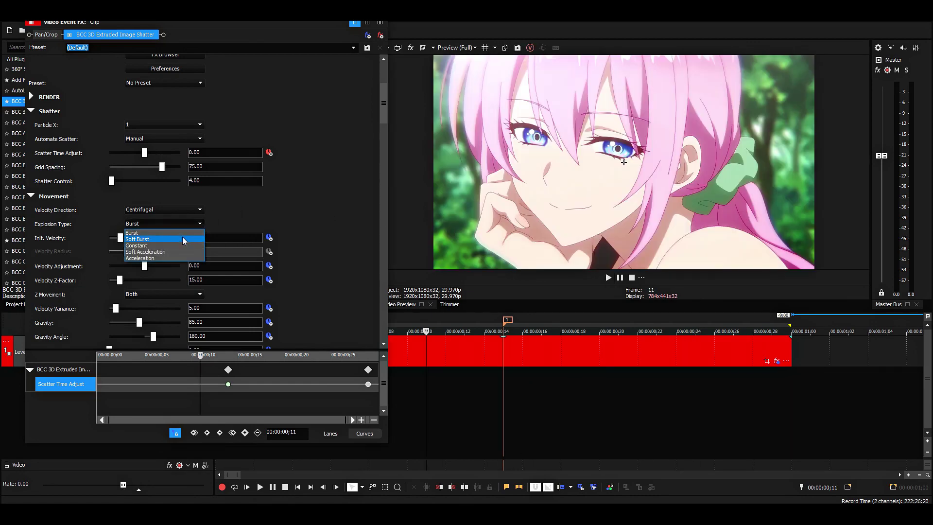
left_click(138, 239)
left_click(474, 394)
key("space")
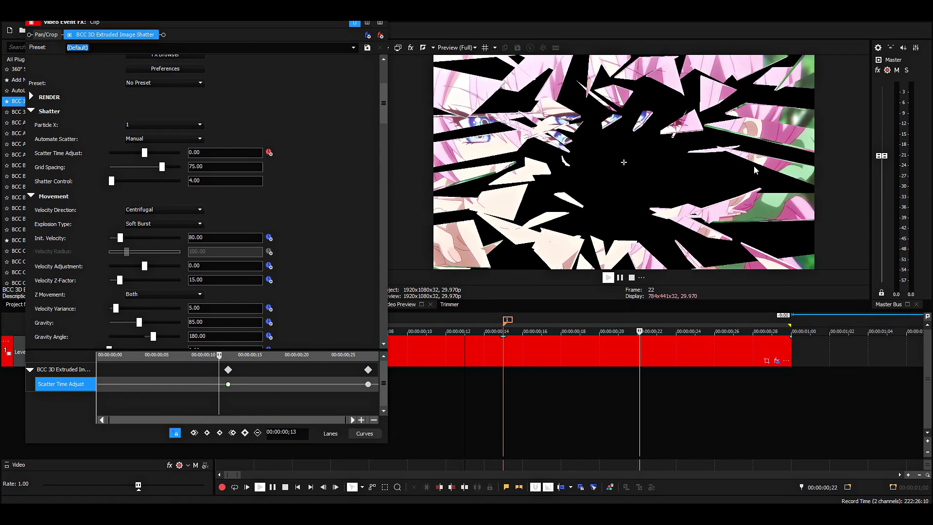
key("space")
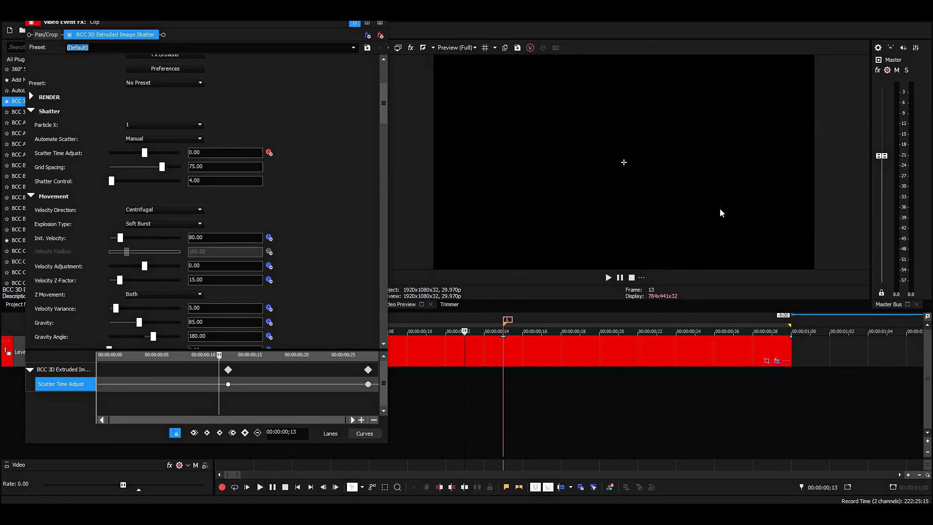
Step: Examine the Shatter, Movement and Particles parameters of the BCC 3D Extruded Image Shatter effect
scroll(366, 190, "down", 2)
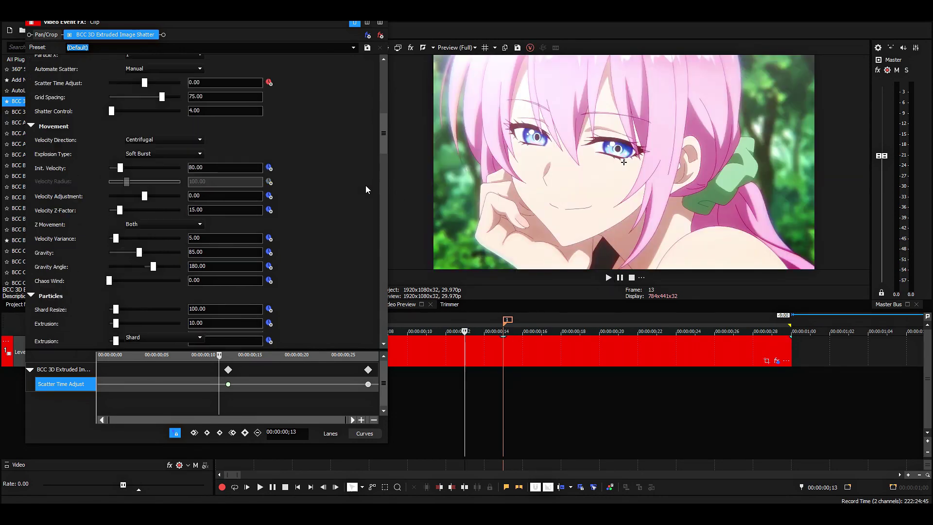
scroll(366, 188, "up", 2)
scroll(364, 187, "down", 2)
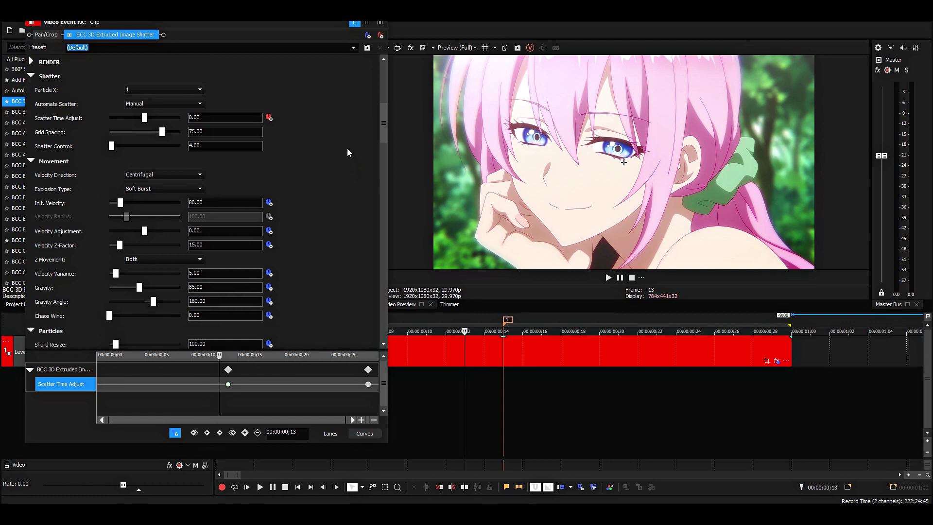
scroll(347, 148, "down", 12)
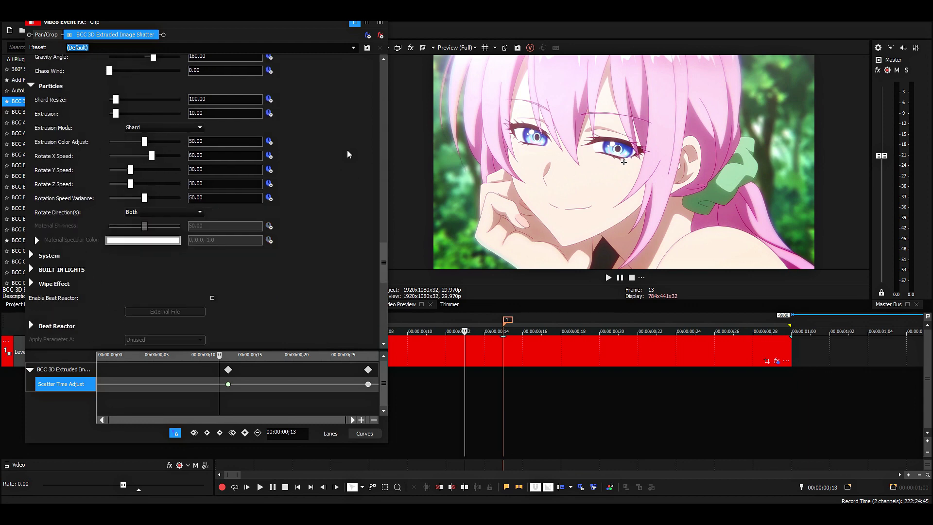
scroll(349, 150, "up", 13)
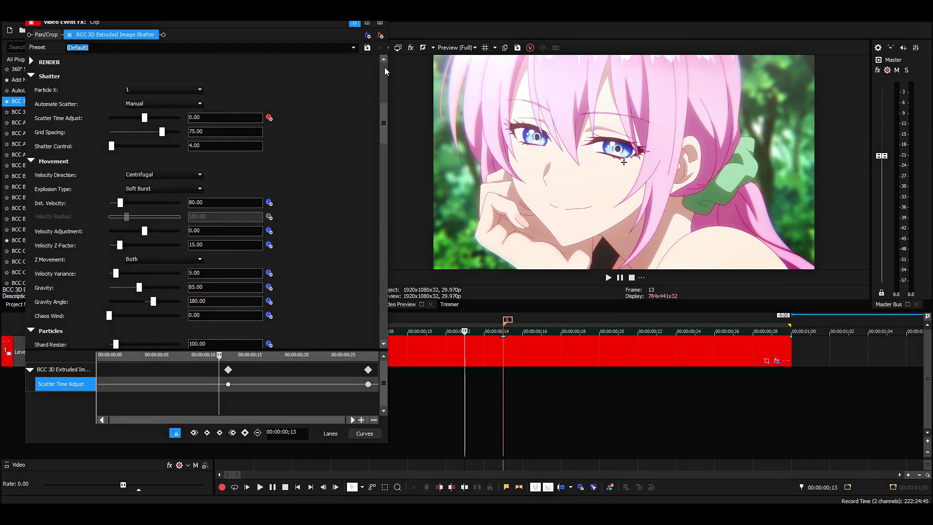
Step: Close the event's effect settings and play back the shatter on the timeline
left_click(623, 162)
key("space")
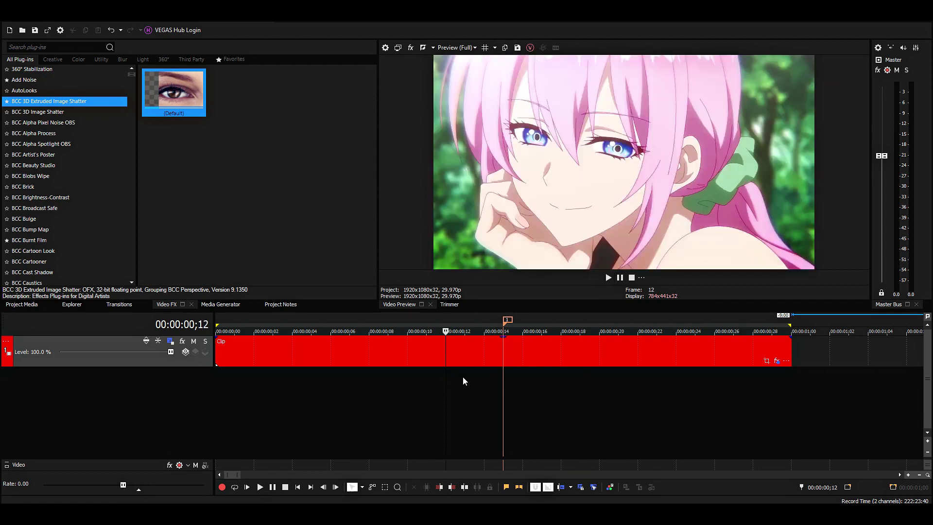
key("space")
Step: Insert four empty video tracks above the clip's track and minimize the height of all tracks
left_click(657, 349)
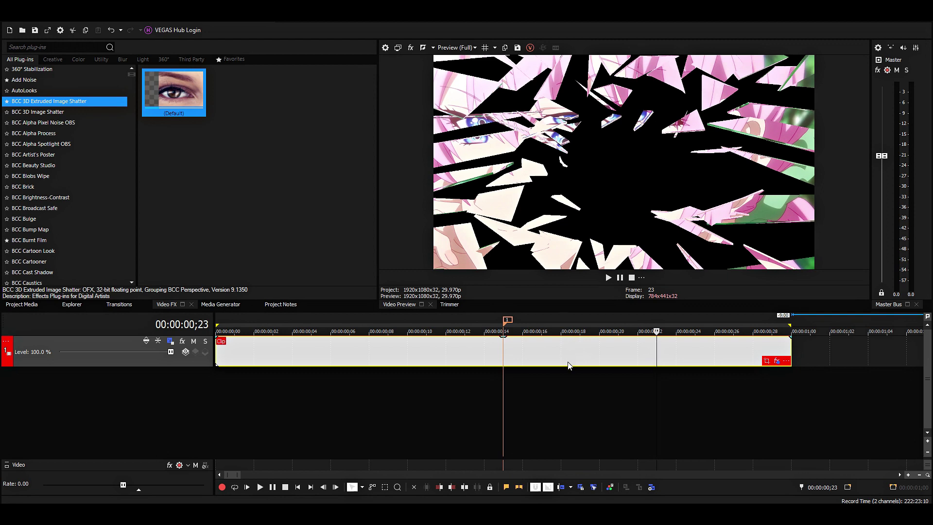
key("ctrl+shift+q")
key("ctrl+shift+q")
key("ctrl+shift+q")
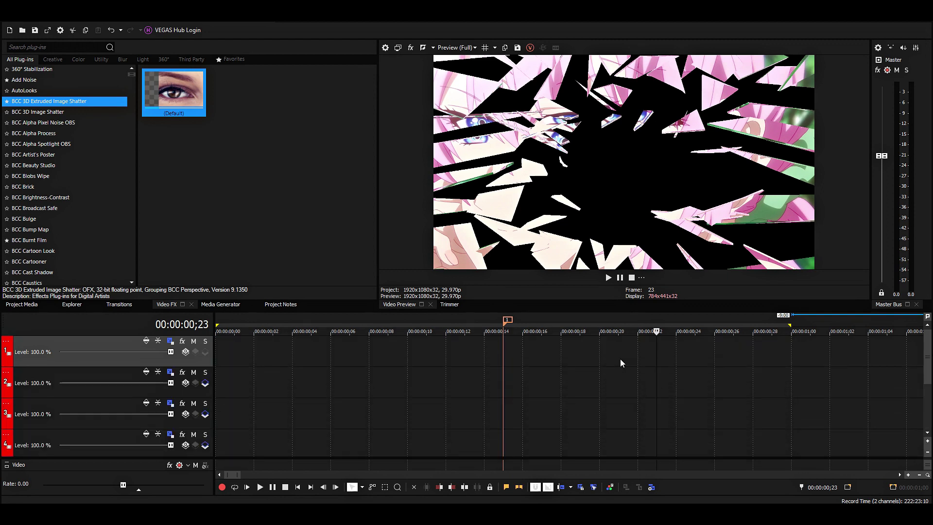
key("grave")
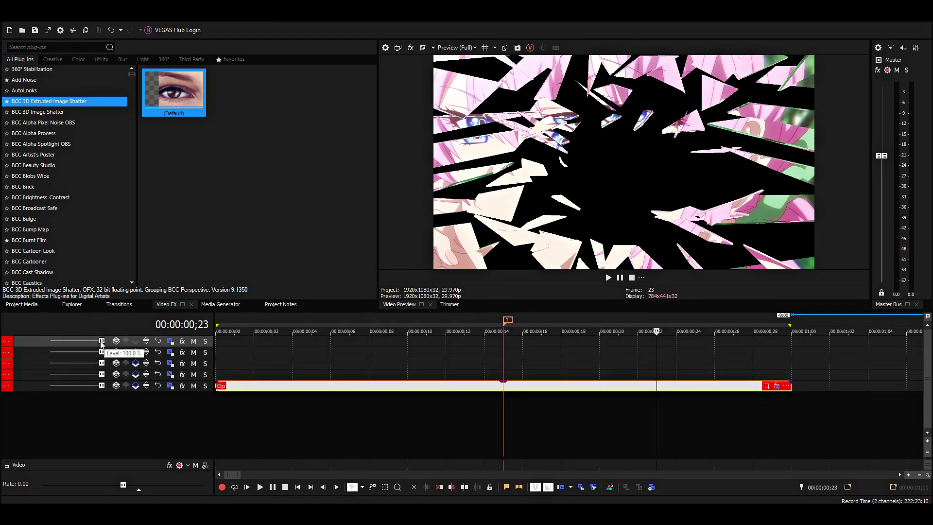
Step: Nest tracks 2 to 5 as compositing children of track 1, with tracks 3 to 5 under track 2, and preview playback
left_click(33, 352)
left_click(29, 387, "shift")
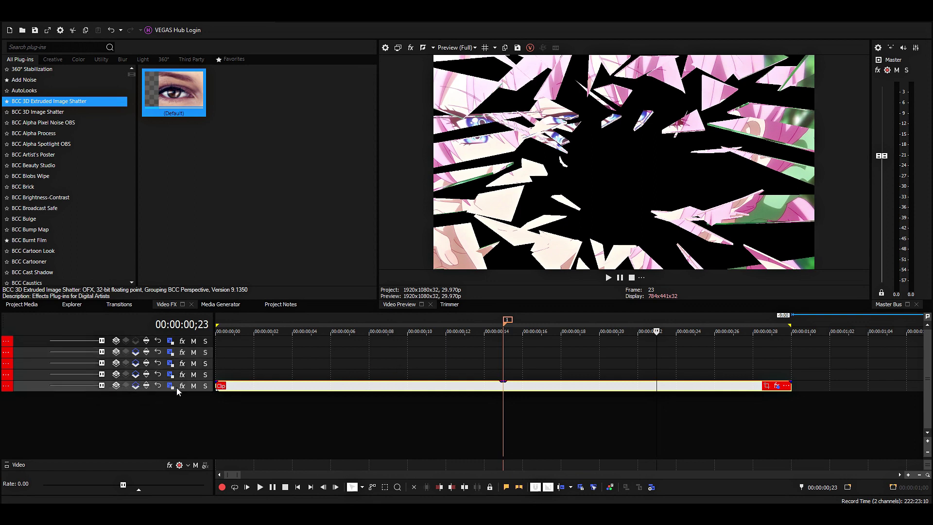
left_click(136, 387)
left_click(136, 388)
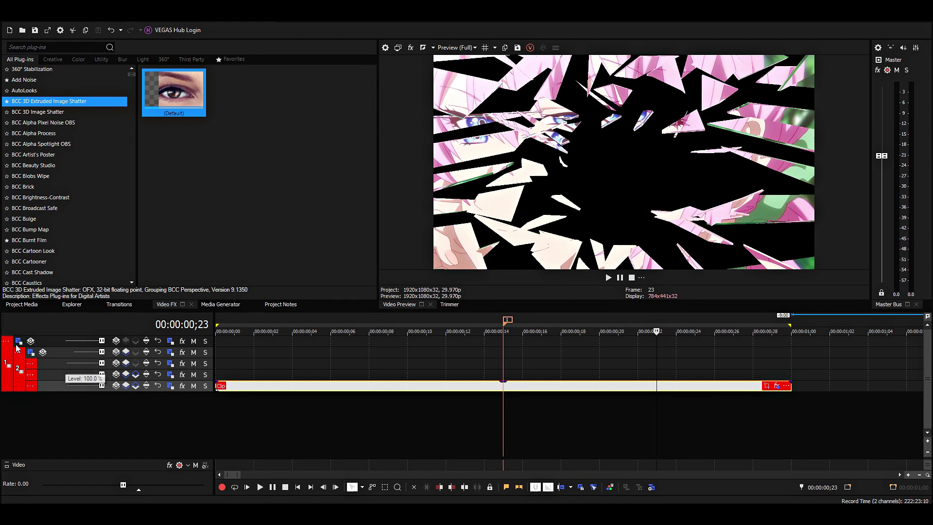
left_click(59, 352)
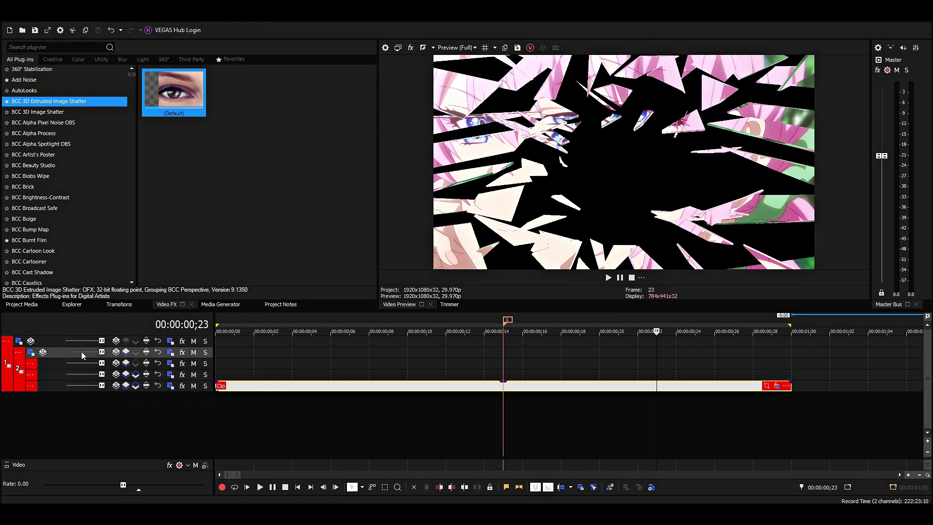
left_click(222, 358)
key("space")
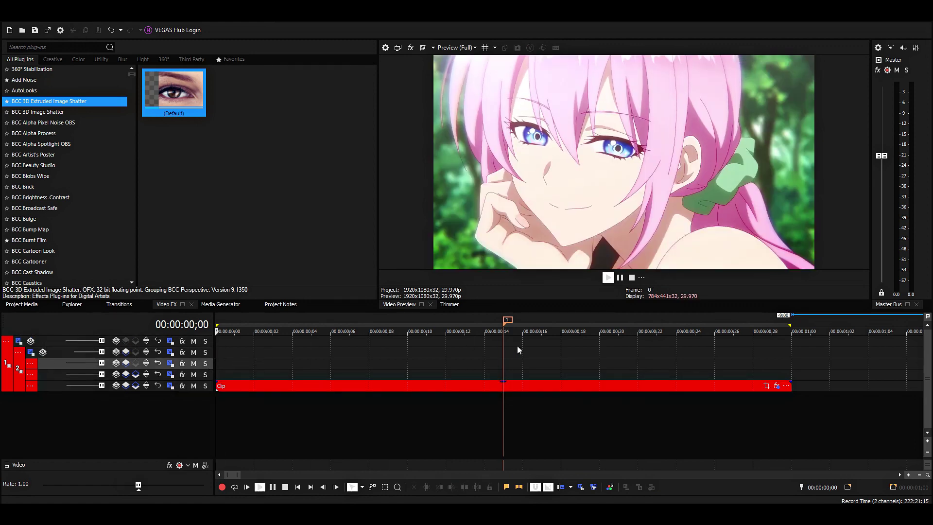
key("space")
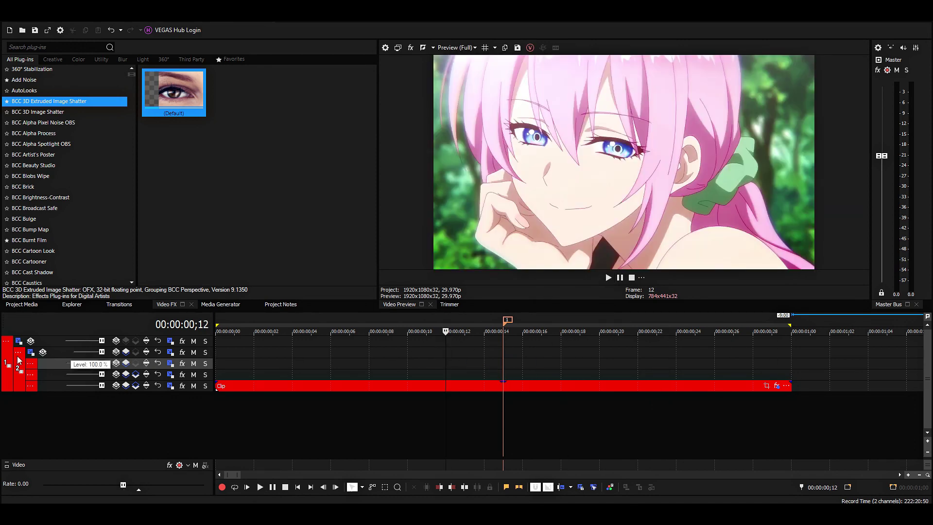
Step: Set the parent composite mode of tracks 1 and 2 to 3D Source Alpha
left_click(51, 341)
right_click(51, 340)
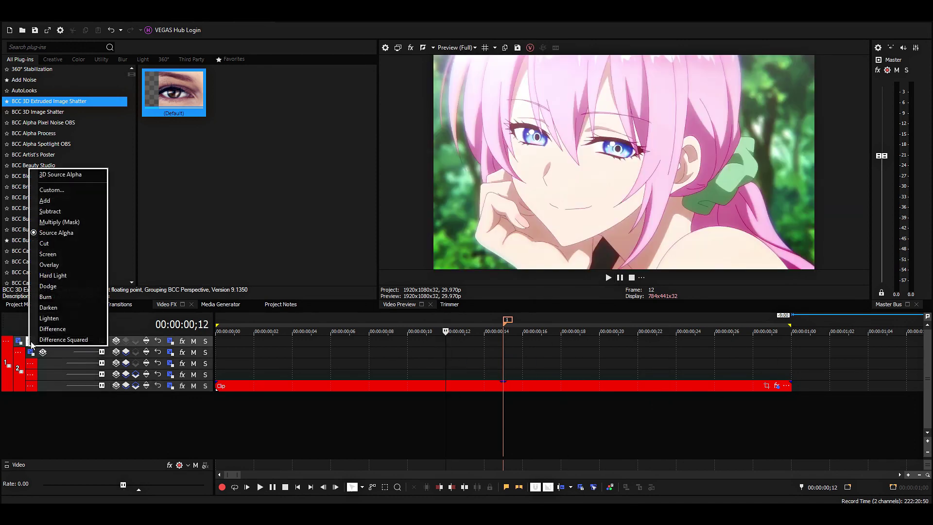
key("Escape")
left_click(118, 341)
left_click(174, 175)
Step: Play and scrub through the shatter animation to examine its timing from before the marker to frame 29
left_click(459, 353)
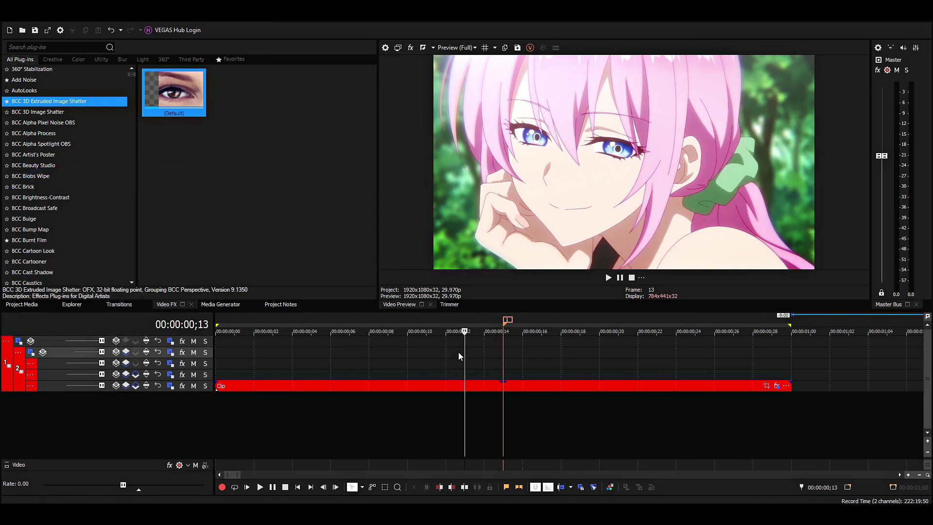
left_click(511, 357)
left_click(465, 357)
key("space")
key("space")
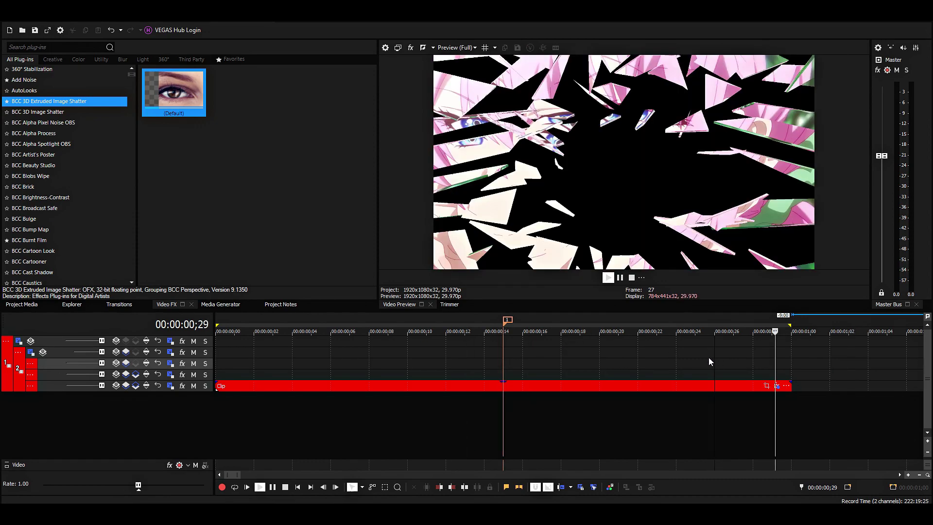
left_click(485, 351)
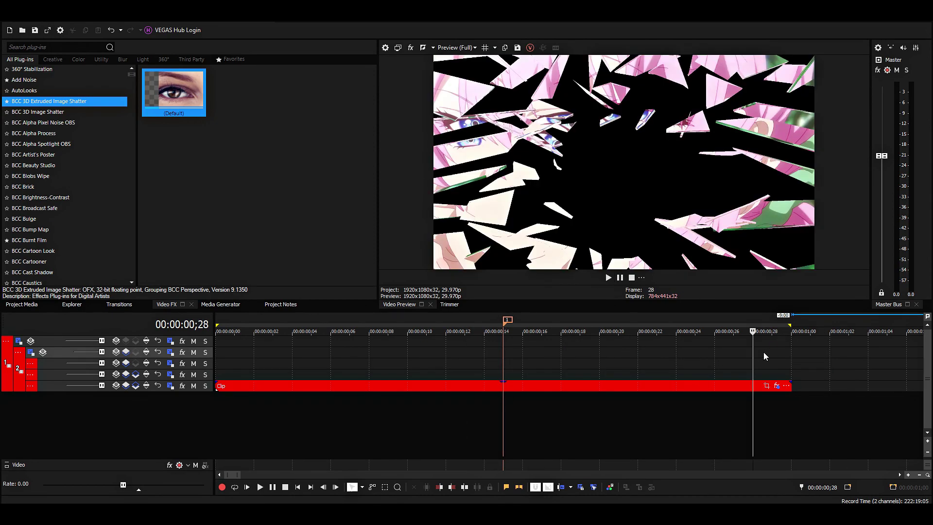
left_click(773, 349)
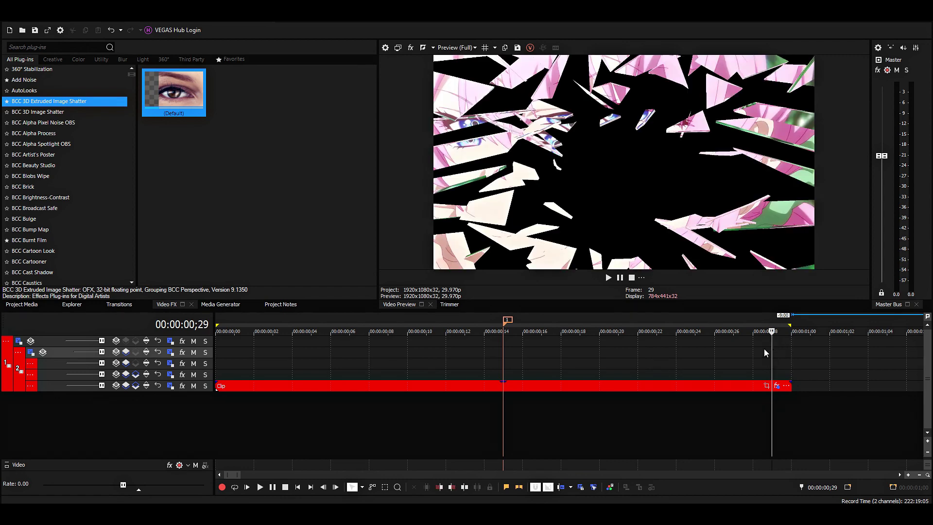
left_click(424, 355)
left_click(616, 355)
left_click(426, 357)
left_click(676, 357)
left_click(88, 364)
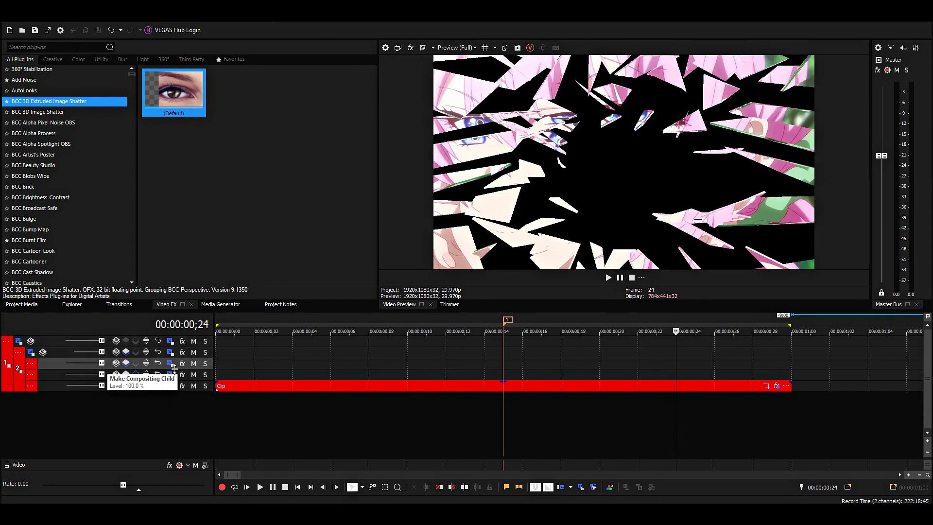
Step: In Track 2's Parent Track Motion, set Position Z to -1,050 at frame 0 and change that keyframe's interpolation type
left_click(219, 368)
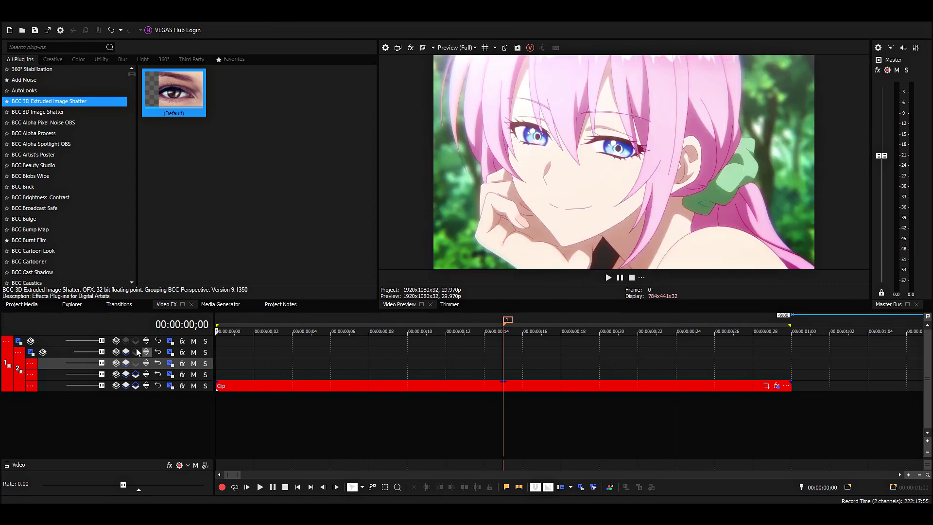
left_click(30, 352)
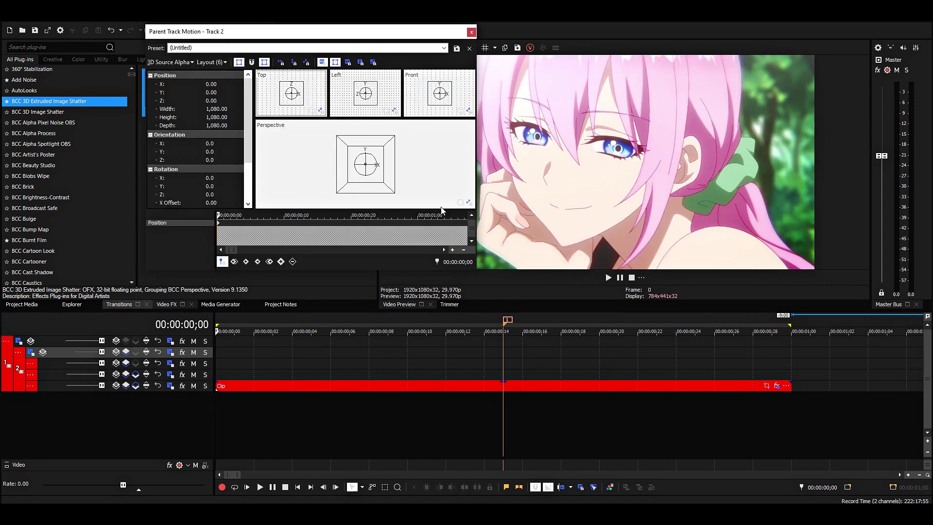
left_click(224, 100)
type("-10")
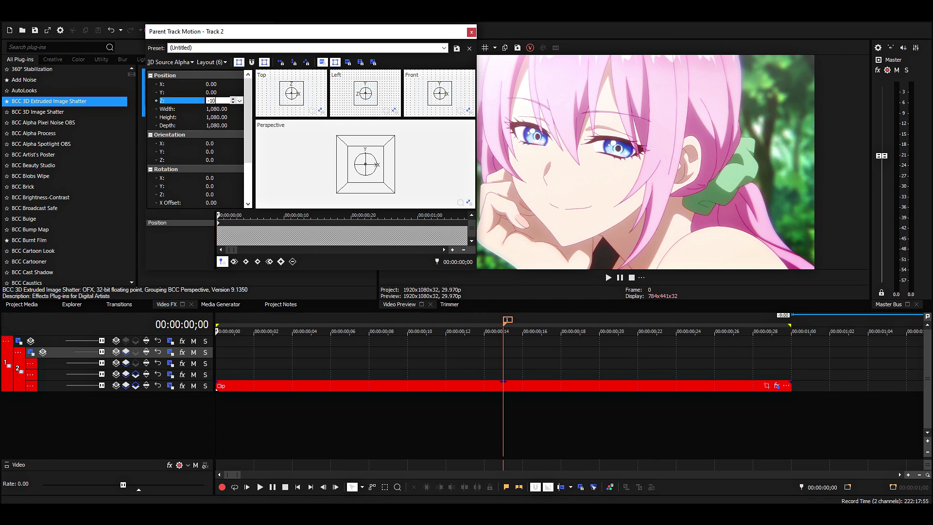
type("1,050")
key("Return")
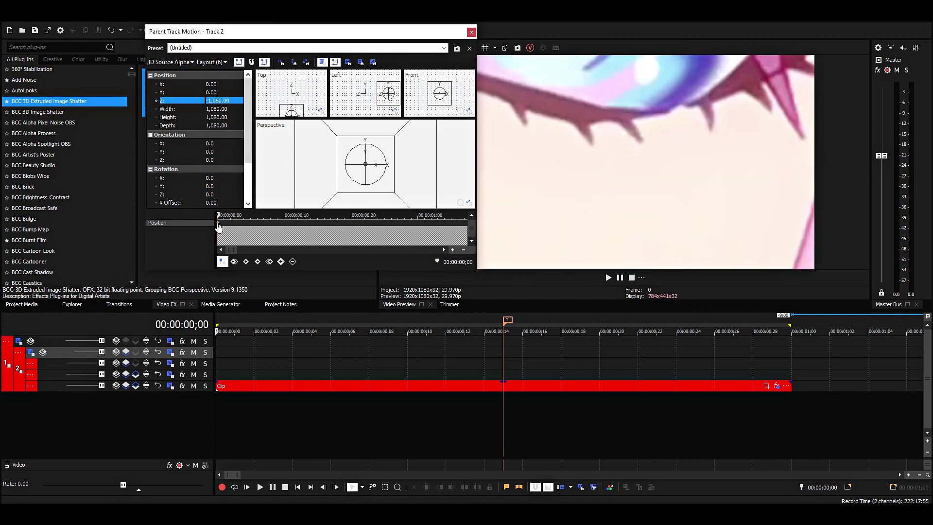
right_click(219, 227)
left_click(241, 295)
Step: Restore Track 2's parent motion to its default position at frame 15, close the motion window and preview the zoom
left_click(502, 352)
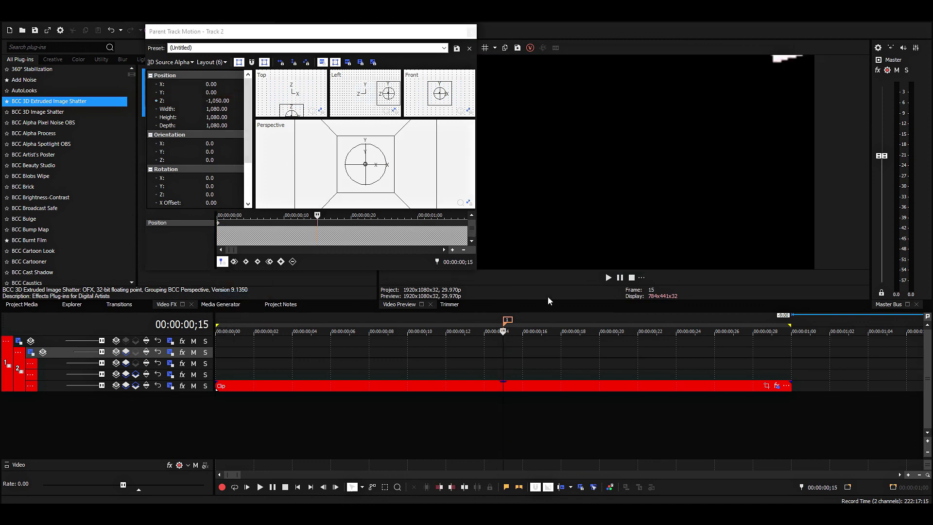
right_click(417, 170)
left_click(431, 171)
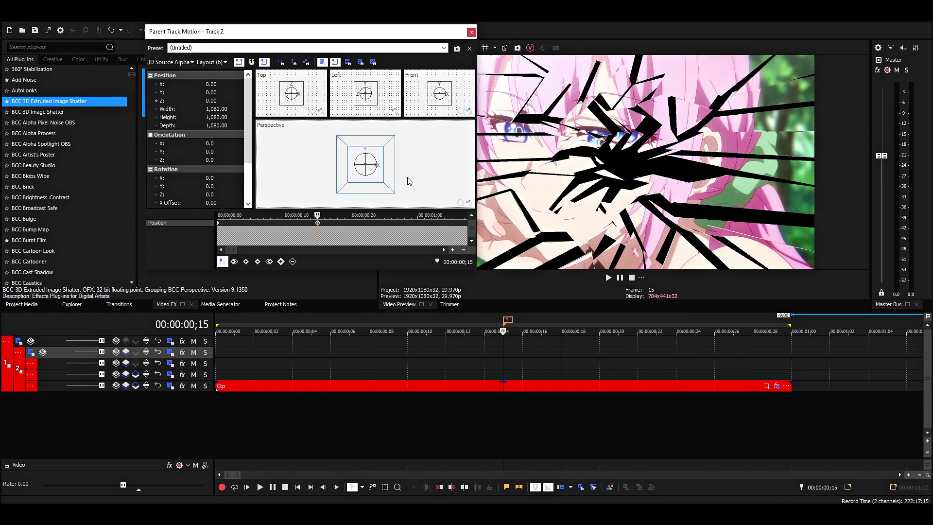
left_click(471, 31)
key("space")
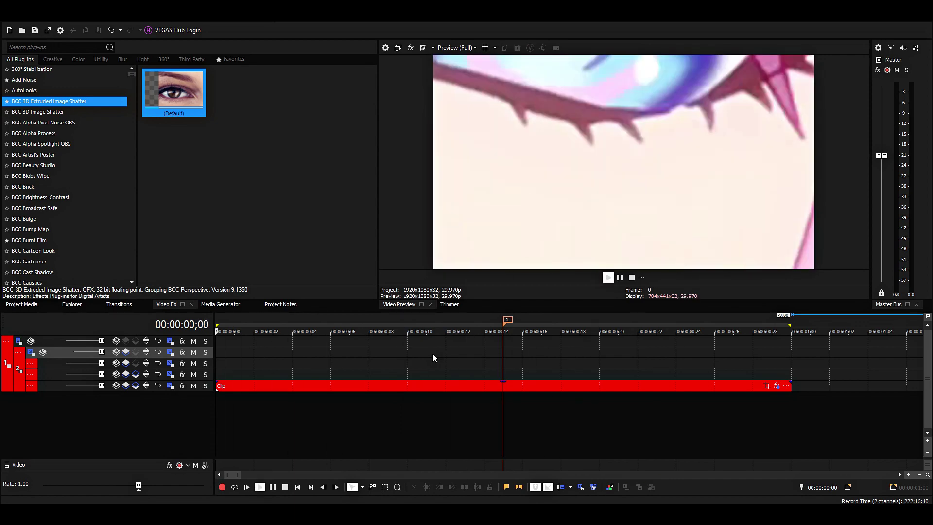
key("space")
left_click(504, 360)
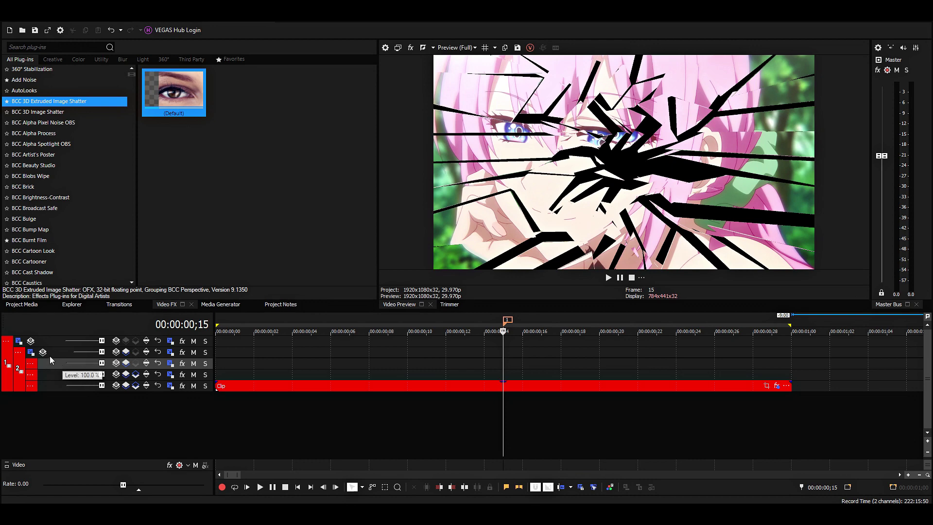
Step: In Track 1's Parent Track Motion, add a default Position keyframe at frame 11 and delete the one at frame 0
left_click(19, 340)
left_click(523, 351)
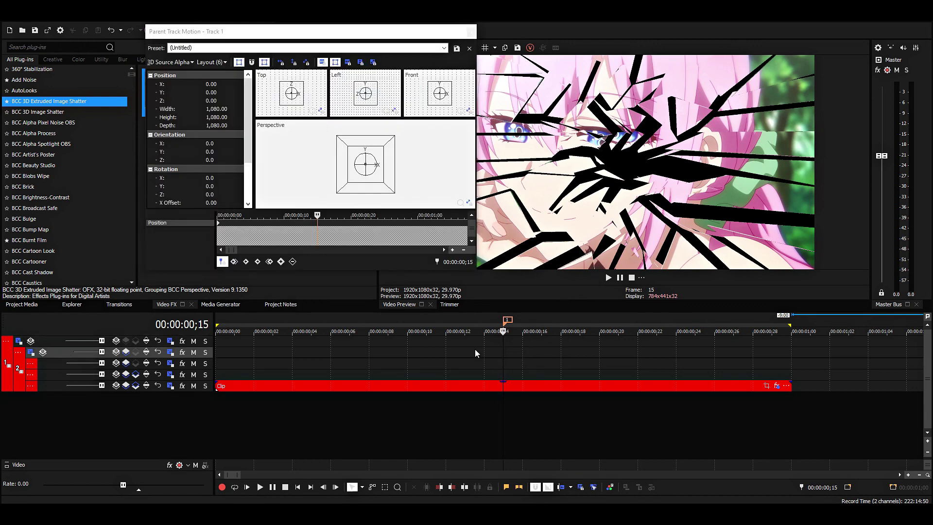
key("Left")
key("Left")
key("Left")
key("Left")
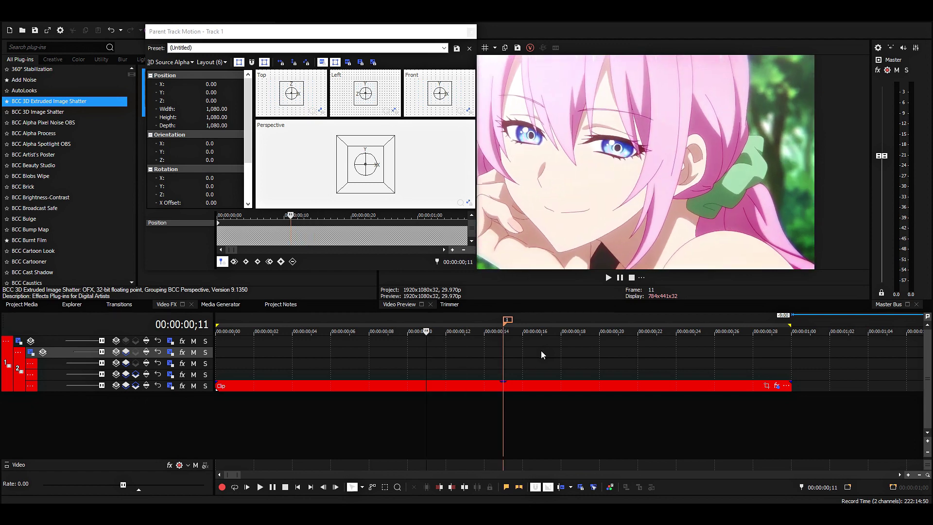
left_click(249, 224)
right_click(219, 229)
left_click(239, 270)
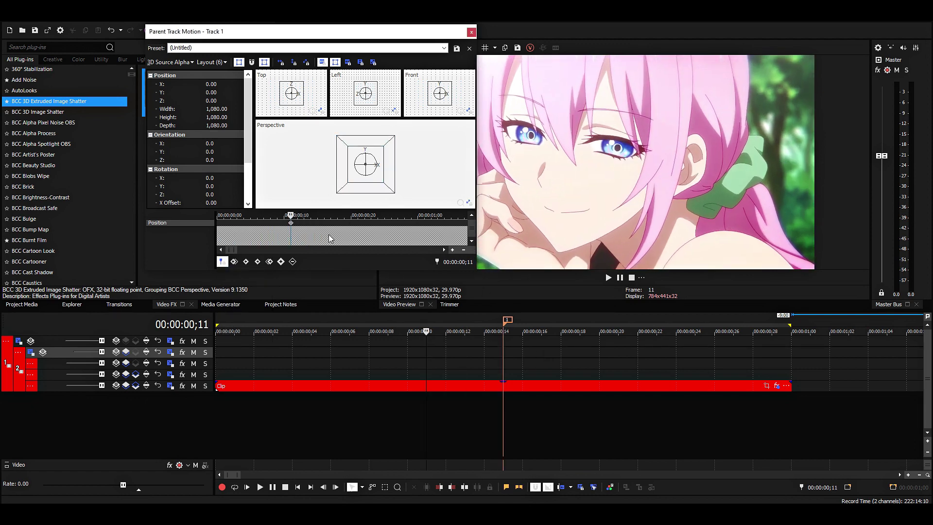
Step: Set Track 1's parent motion Position Z to -1,400 at frame 13
scroll(332, 238, "up", 2)
left_click(362, 237)
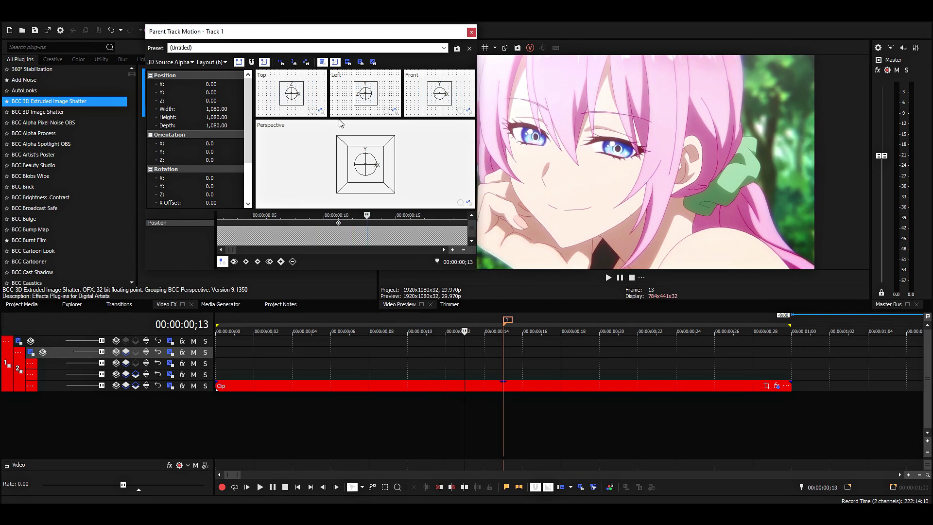
left_click(226, 100)
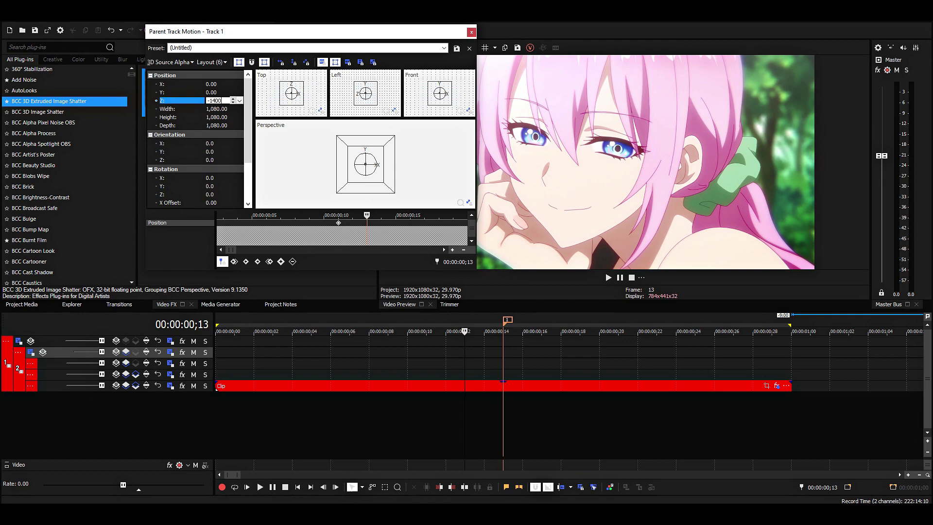
key("Return")
Step: Scrub through Track 1's parent motion and delete its Position keyframe at frame 11
left_click(346, 225)
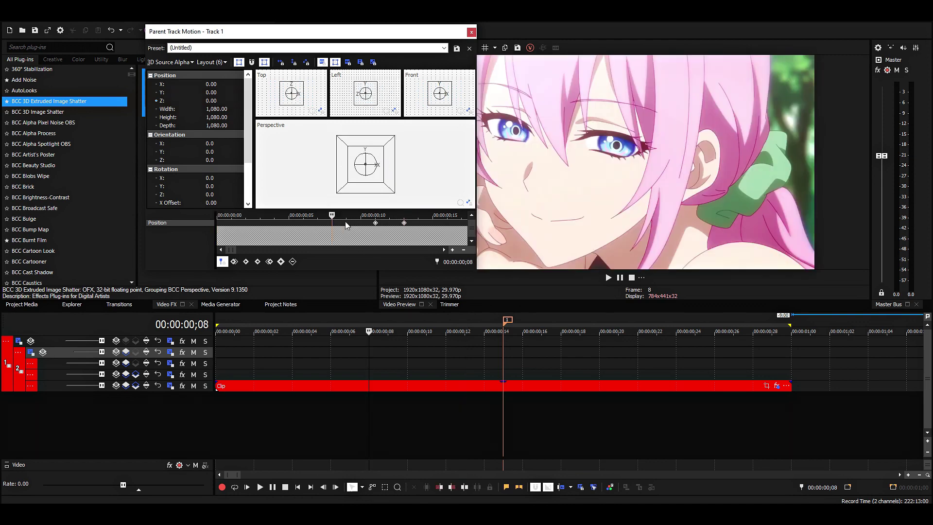
left_click(376, 223)
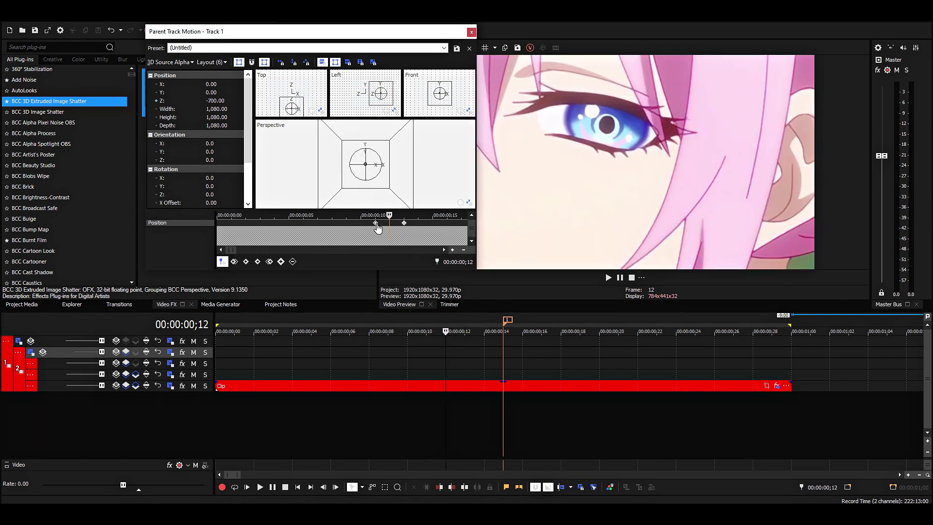
left_click(390, 228)
left_click(292, 262)
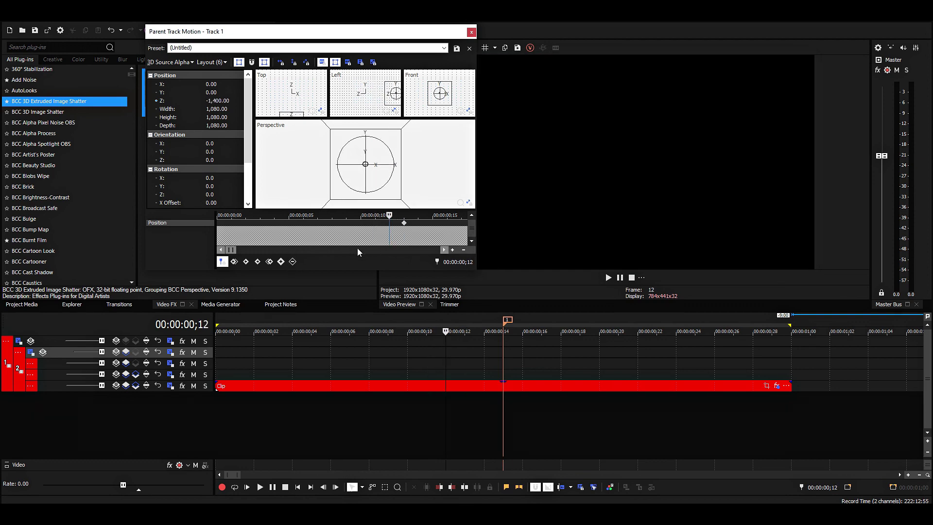
Step: Add a Position keyframe with Z -700 at frame 15 in Track 1's parent motion and move the Z -1,400 keyframe to frame 29
scroll(330, 241, "up", 4)
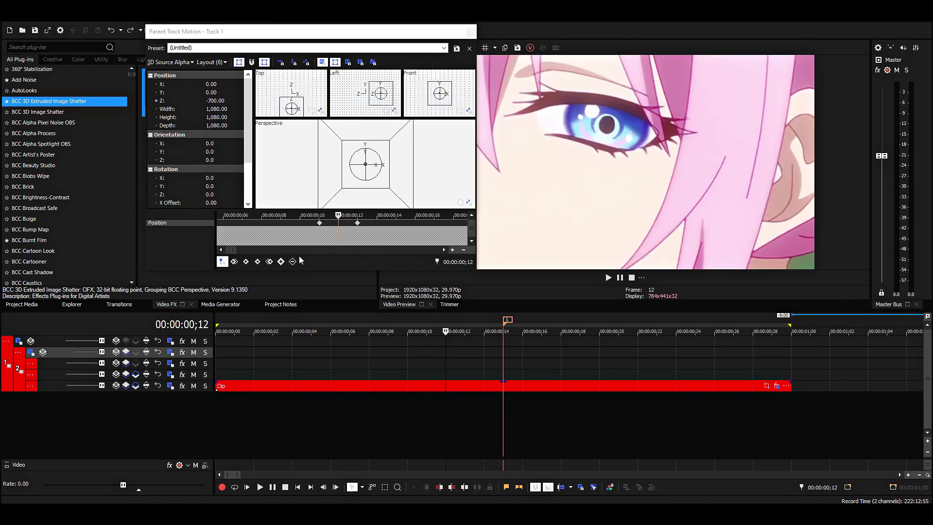
left_click(284, 260)
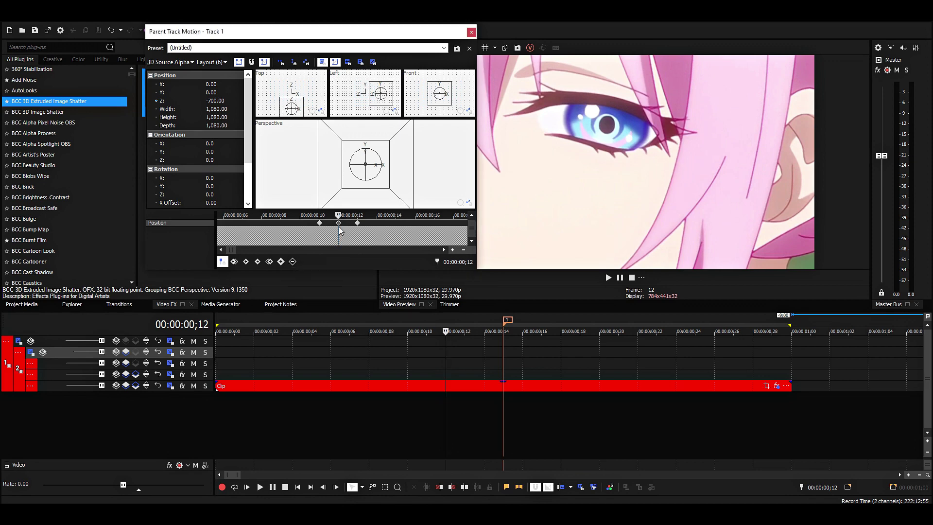
left_click_drag(339, 222, 400, 224)
scroll(391, 233, "down", 5)
left_click(313, 224)
left_click(772, 341)
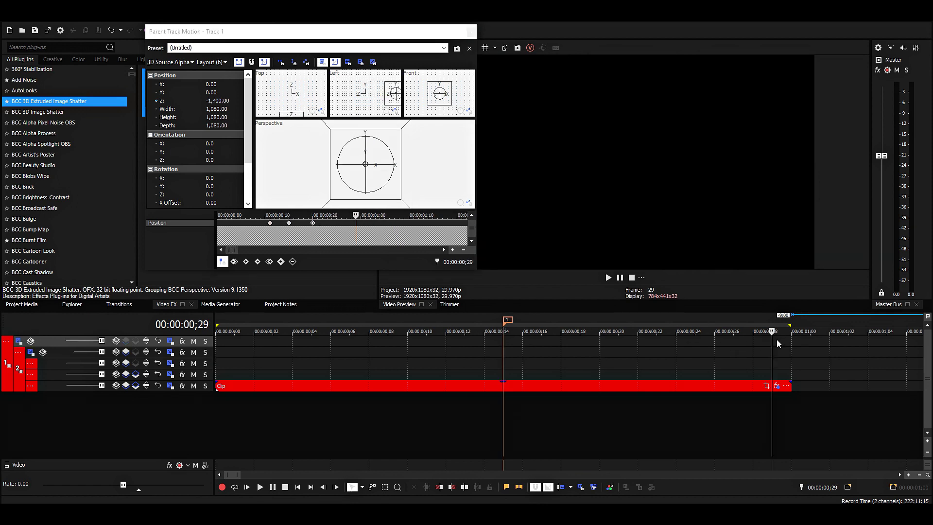
left_click_drag(313, 224, 355, 224)
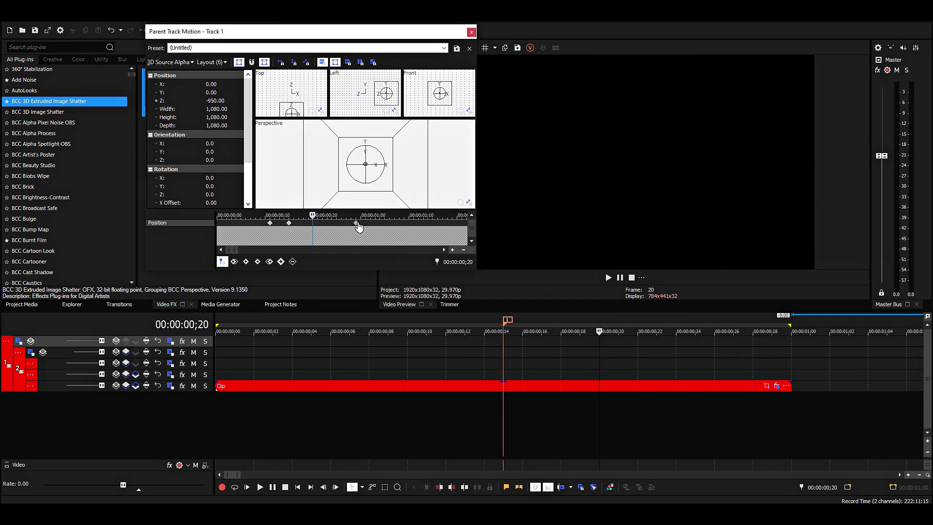
Step: Change the interpolation of Track 1's parent motion keyframes at frames 15 and 11, and preview the transition
right_click(290, 225)
left_click(325, 294)
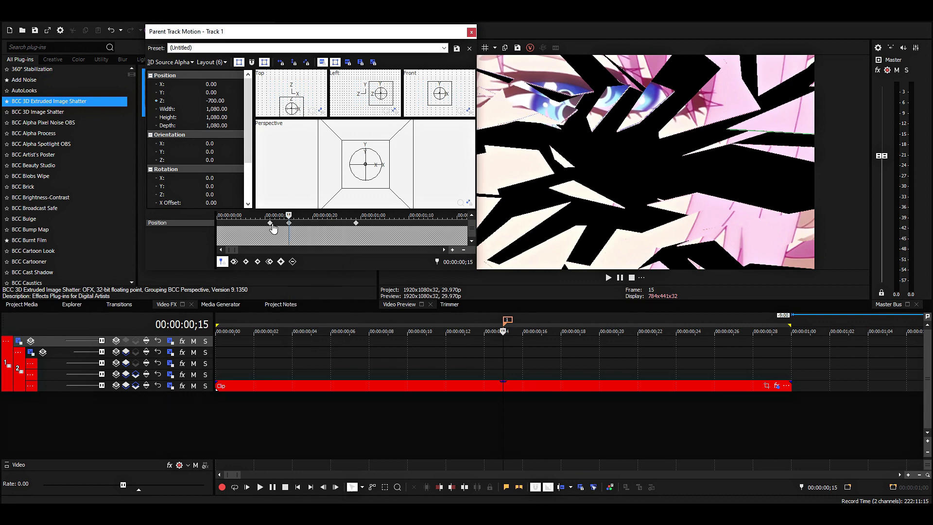
right_click(271, 224)
left_click(300, 298)
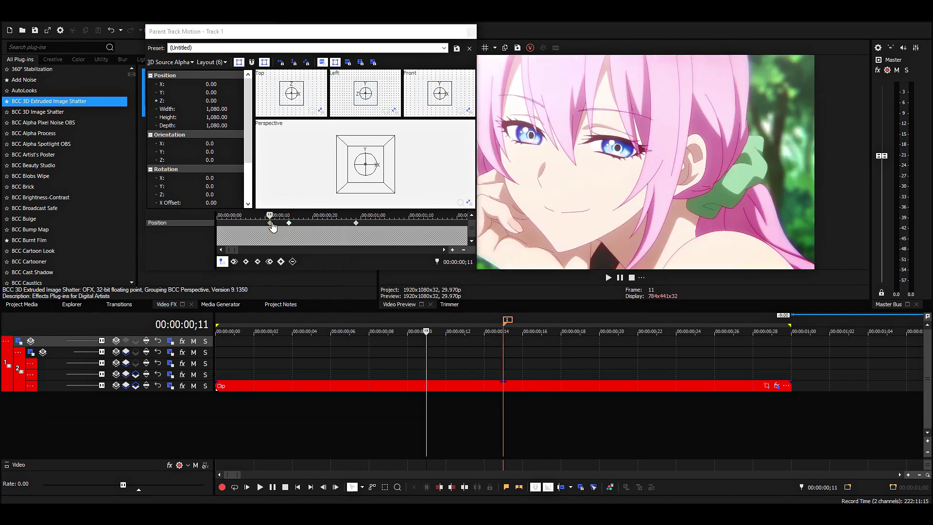
left_click(471, 32)
left_click(385, 363)
key("space")
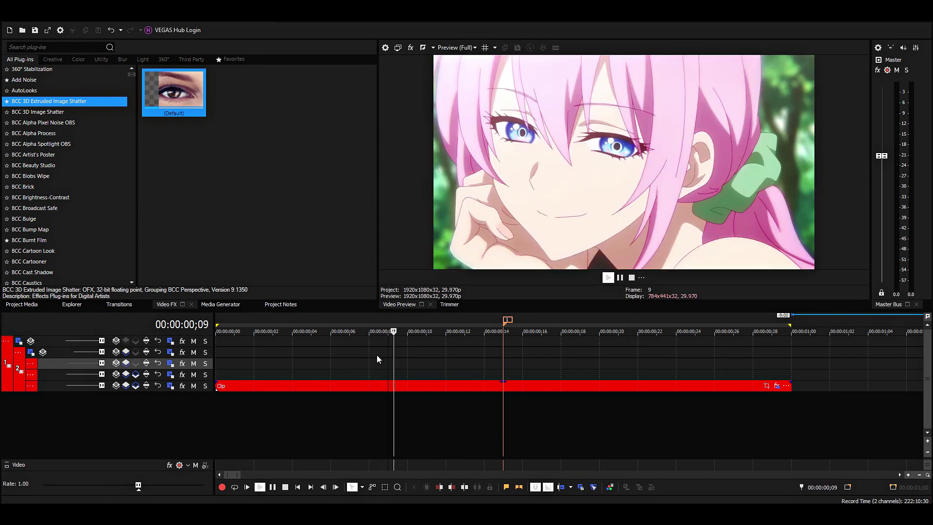
key("space")
left_click(228, 349)
key("space")
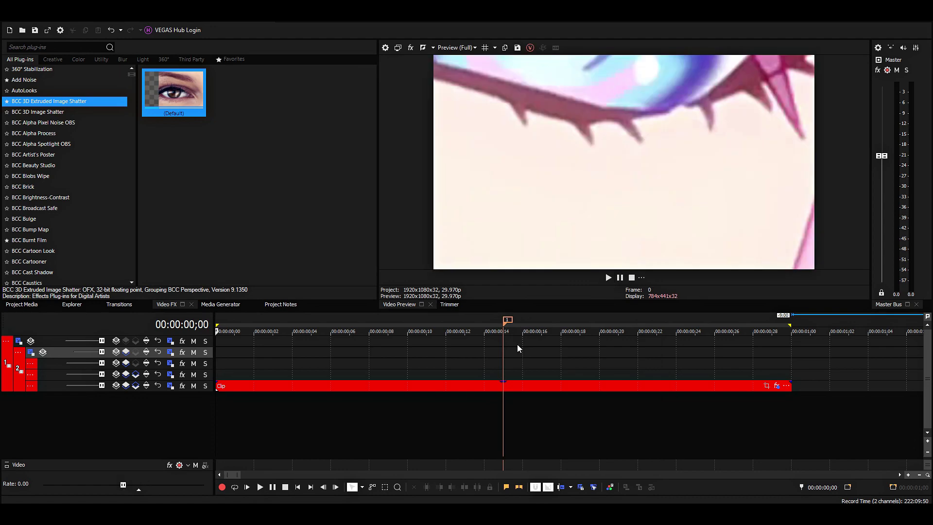
Step: Place the ProType Titler preset 1 on Track 4 from frame 15 to frame 30 and close its generator window
left_click(503, 375)
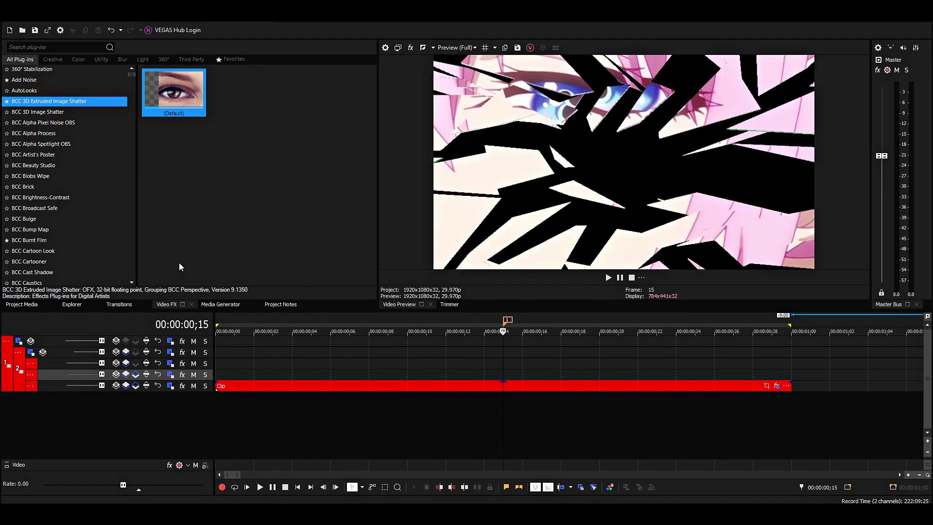
left_click(221, 304)
left_click(43, 45)
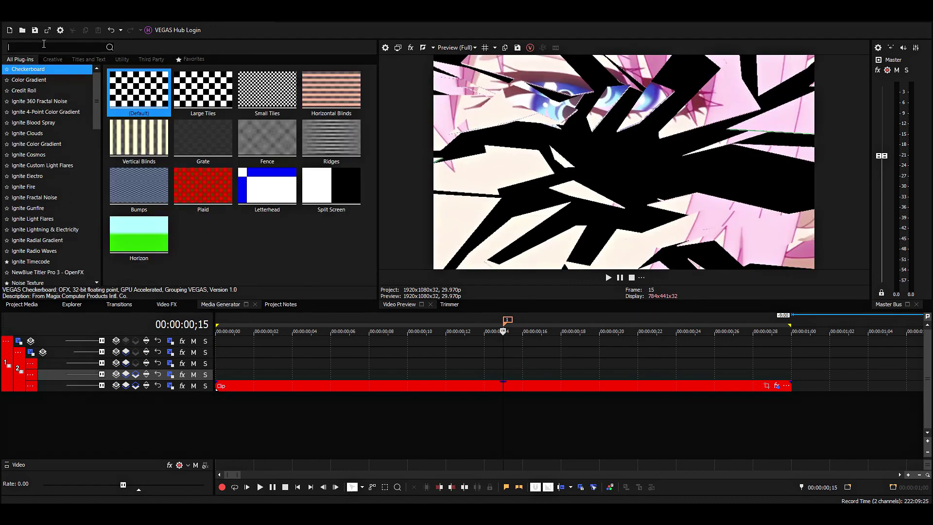
type("pl")
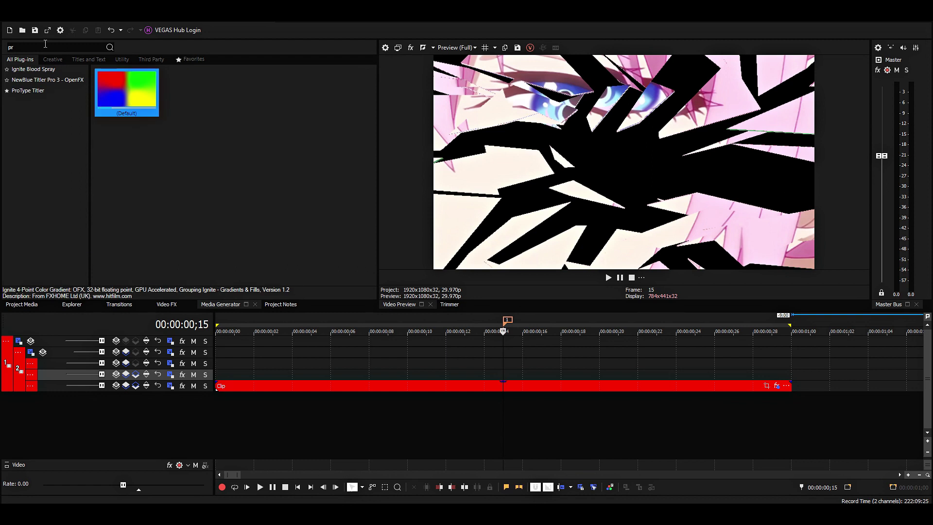
left_click(23, 93)
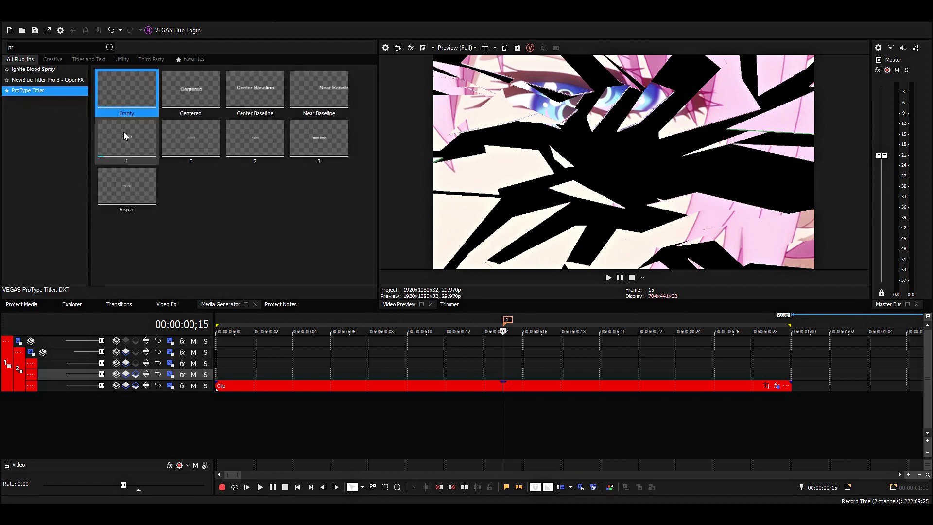
left_click(148, 146)
left_click_drag(126, 144, 503, 379)
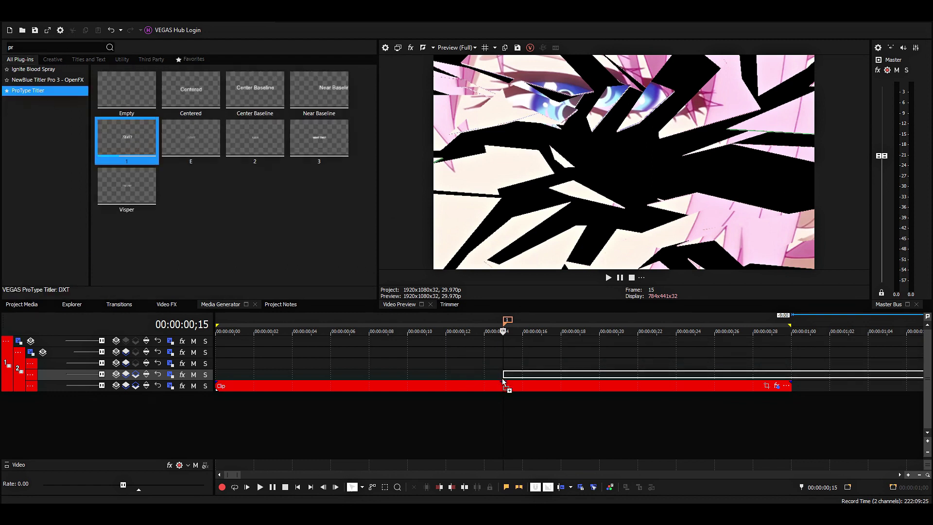
left_click(790, 382)
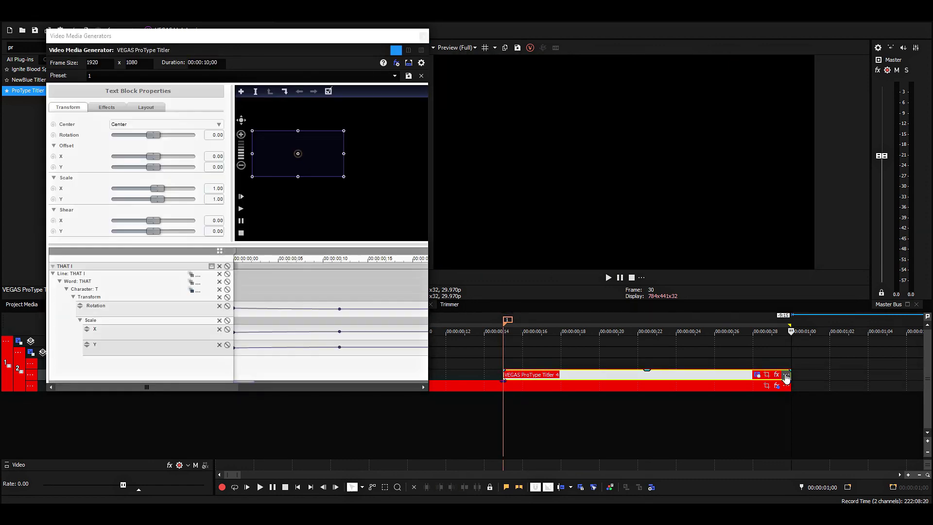
left_click(599, 378)
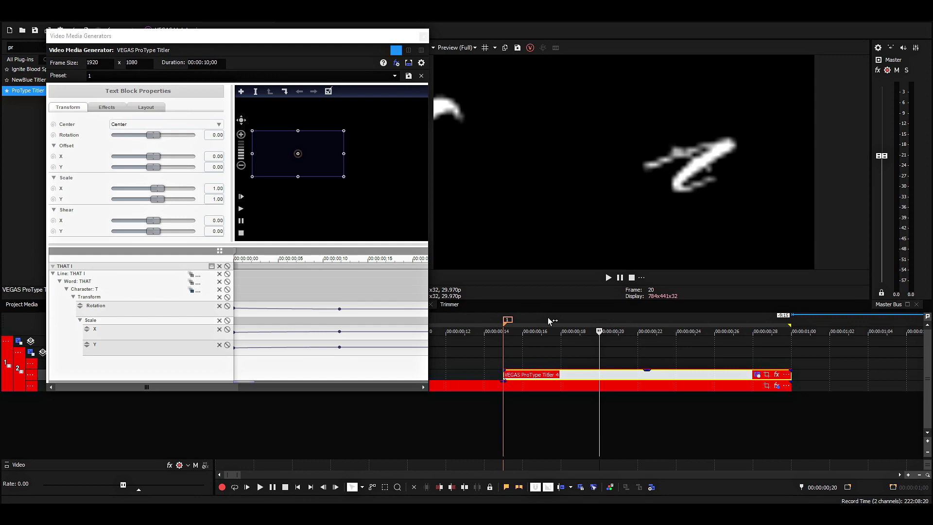
left_click(424, 36)
Step: In Track 4's Track Motion, set Position Z to 700 at frame 18
left_click(567, 375)
left_click(547, 374)
left_click(559, 375)
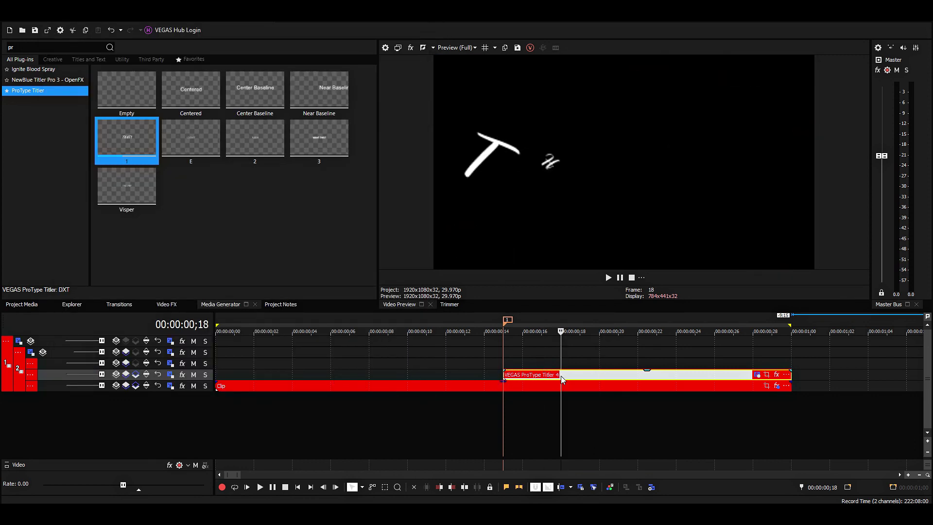
left_click(170, 375)
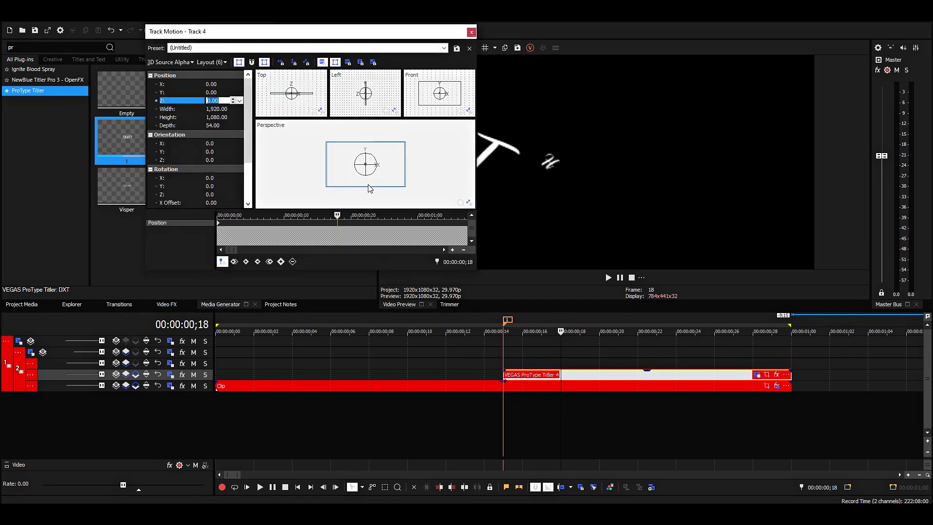
key("Return")
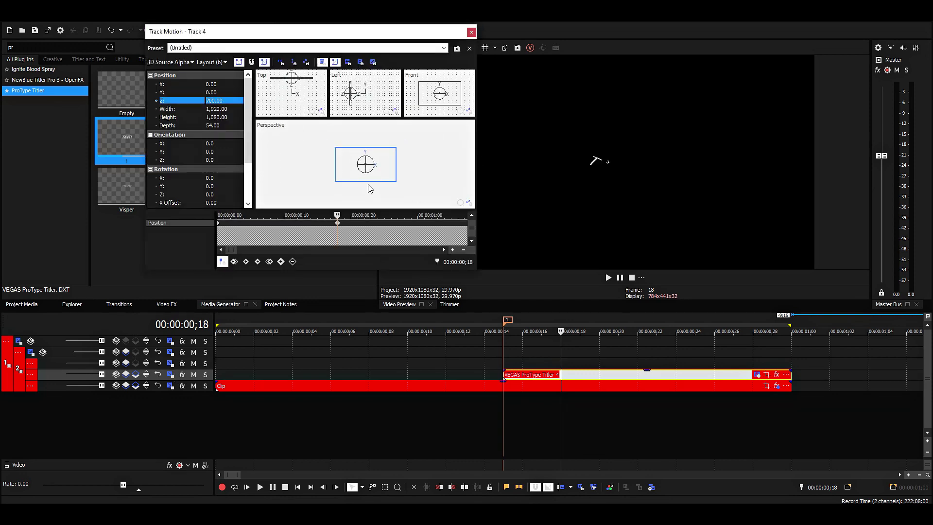
Step: Delete Track 4's Position keyframe at frame 0 and preview the title behind the shatter
right_click(224, 231)
left_click(238, 316)
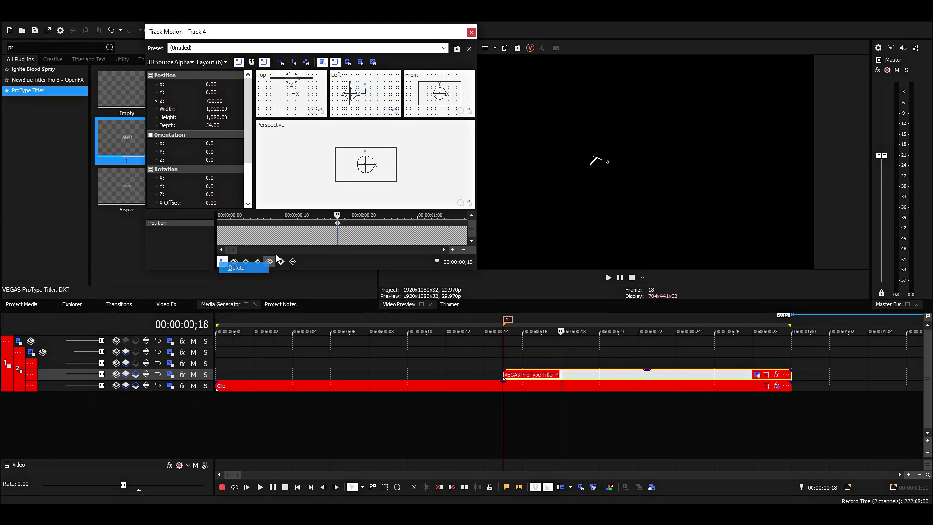
left_click(471, 32)
left_click(457, 354)
key("space")
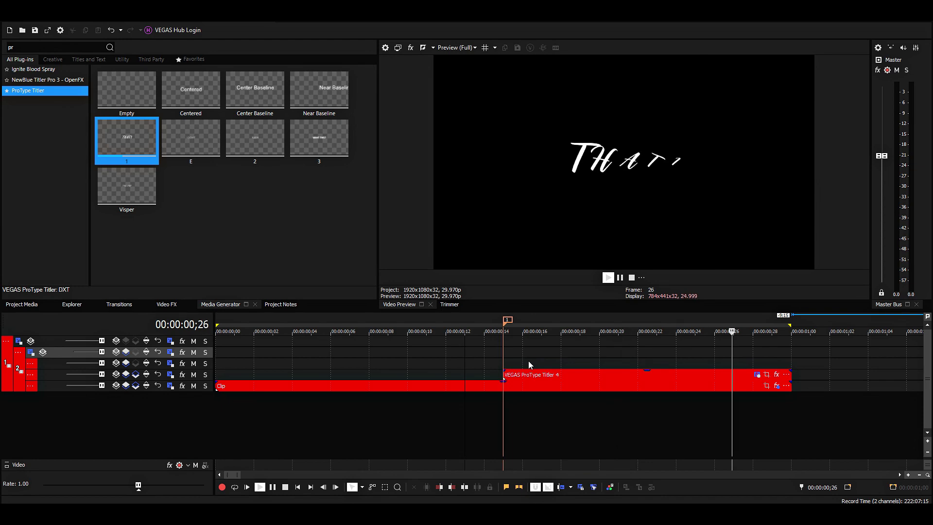
Step: Set Track 4's Position Z to 800 at frame 18 and preview the title's appearance through the transition
left_click(671, 384)
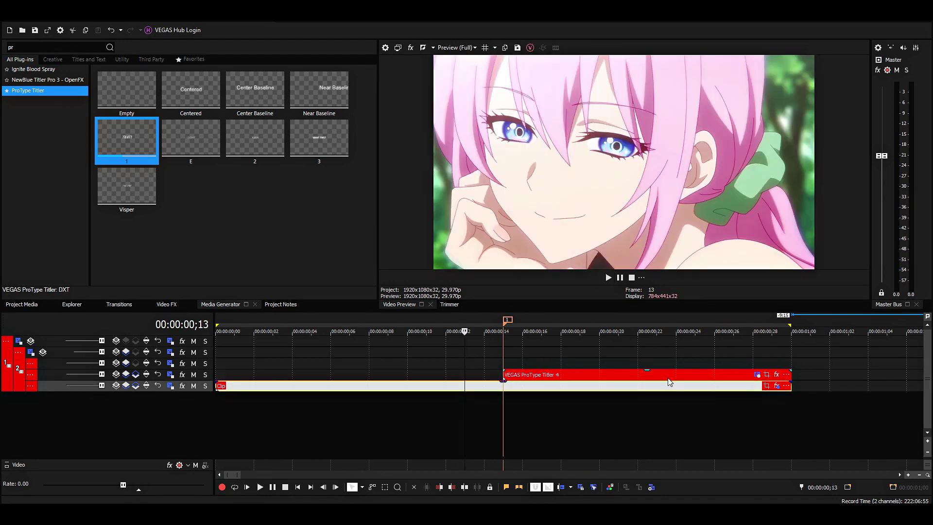
left_click(564, 379)
key("s")
left_click(172, 374)
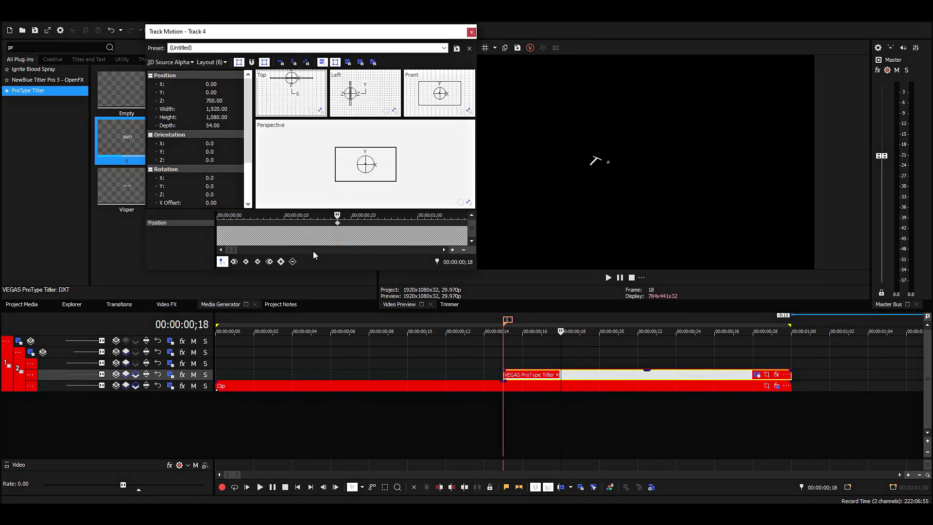
left_click(221, 101)
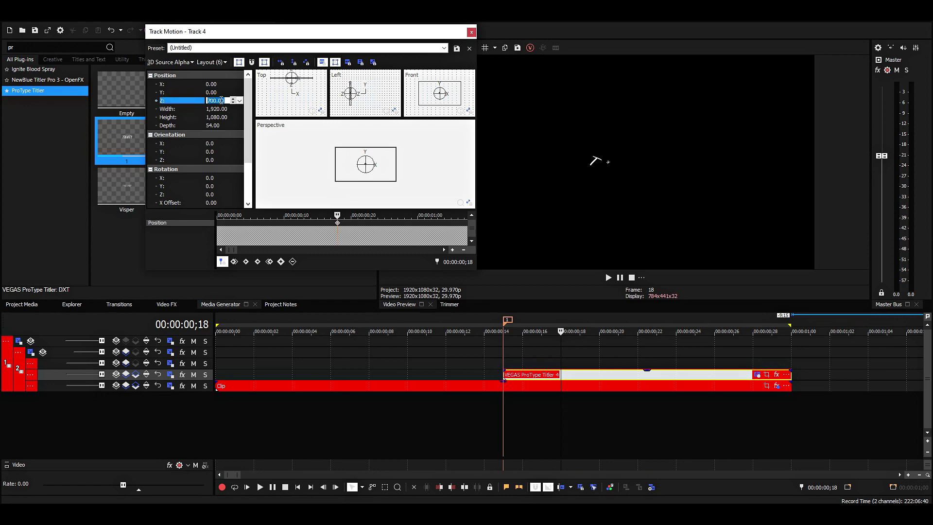
key("Return")
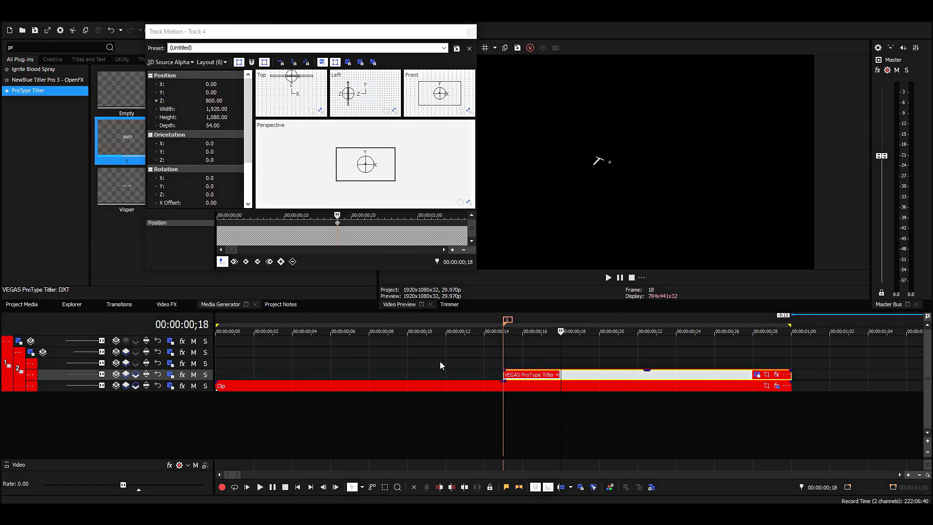
left_click(441, 363)
key("space")
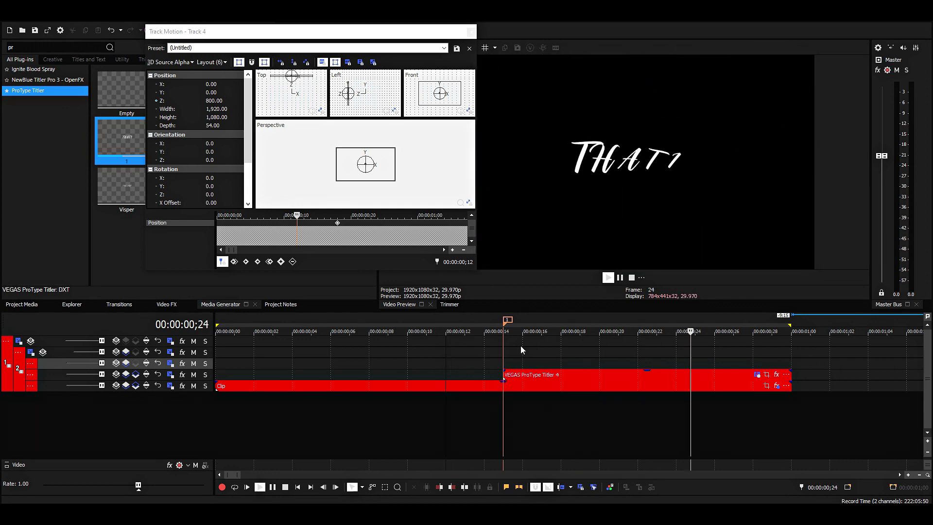
key("space")
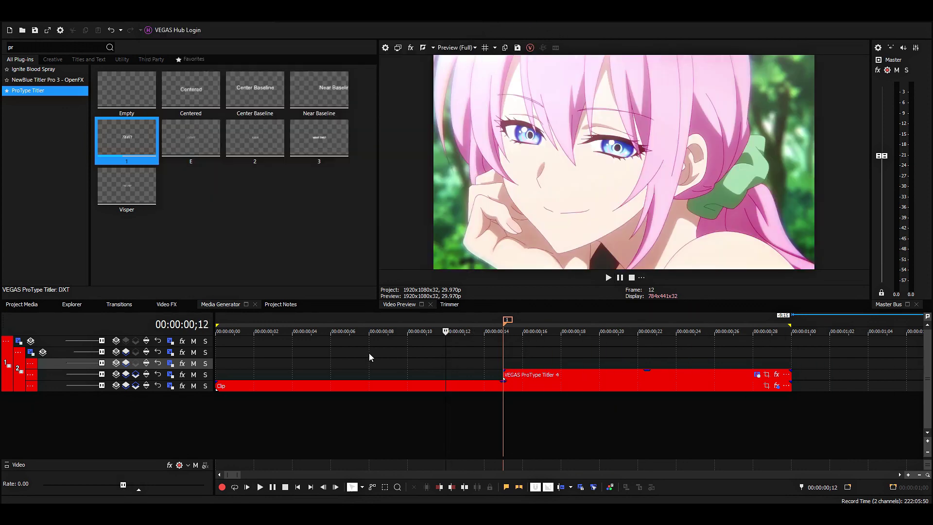
left_click(367, 341)
key("space")
key("space")
Step: Insert an empty event on Track 3 at frame 15 and trim its end to frame 30
left_click(503, 361)
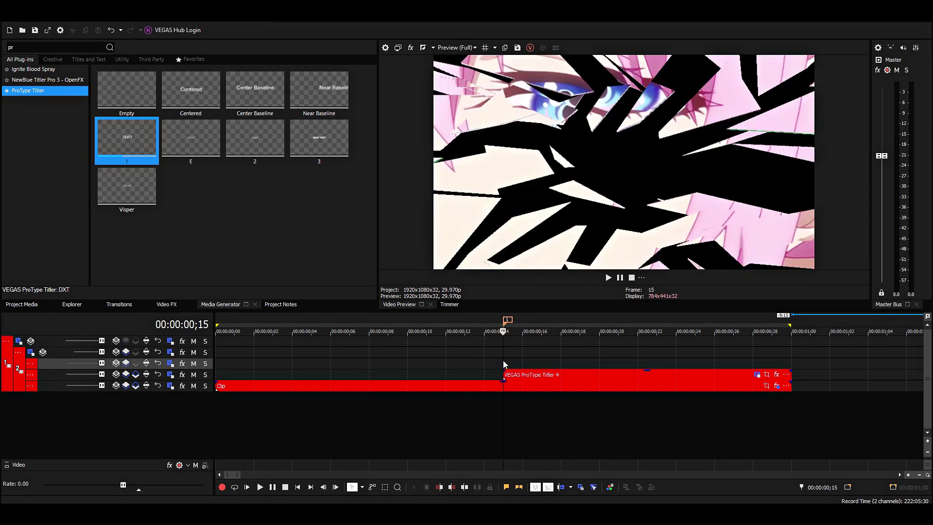
right_click(503, 361)
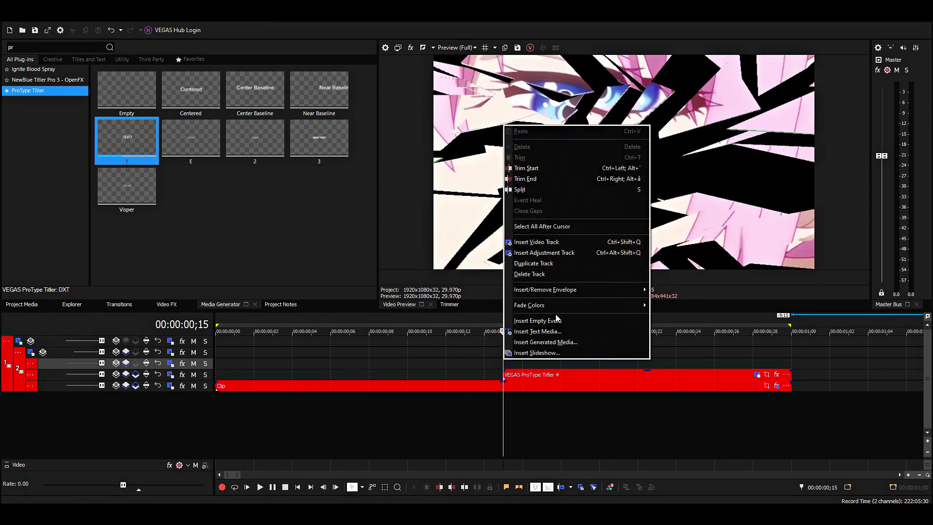
left_click(557, 321)
left_click(550, 364)
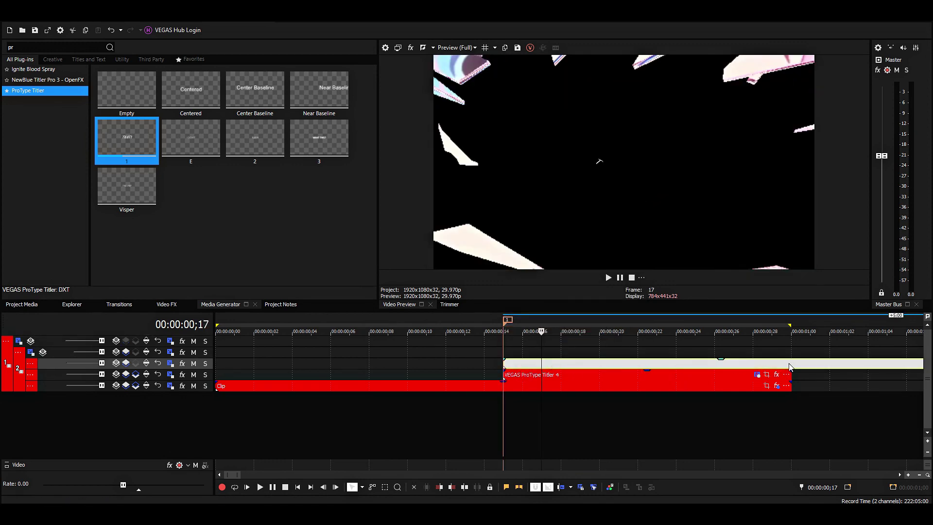
left_click_drag(922, 364, 790, 365)
Step: Find BCC Particle Emitter 3D, apply its preset 1 to the empty event on Track 3 and close the effect window
left_click(638, 367)
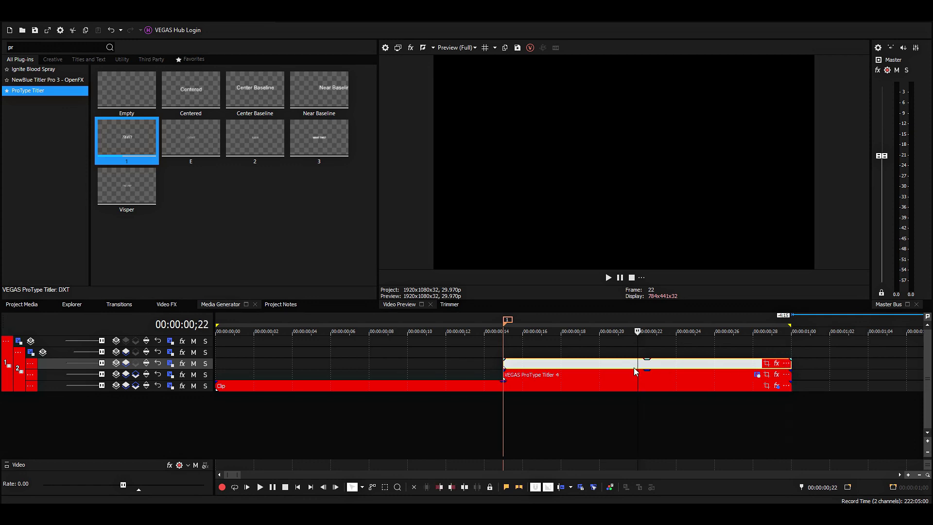
left_click(166, 304)
left_click(74, 48)
type("par")
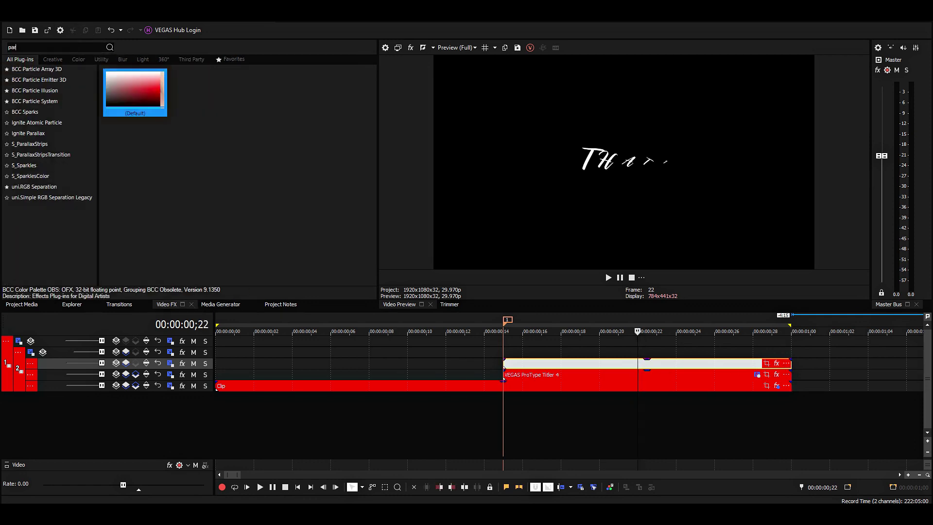
left_click(62, 80)
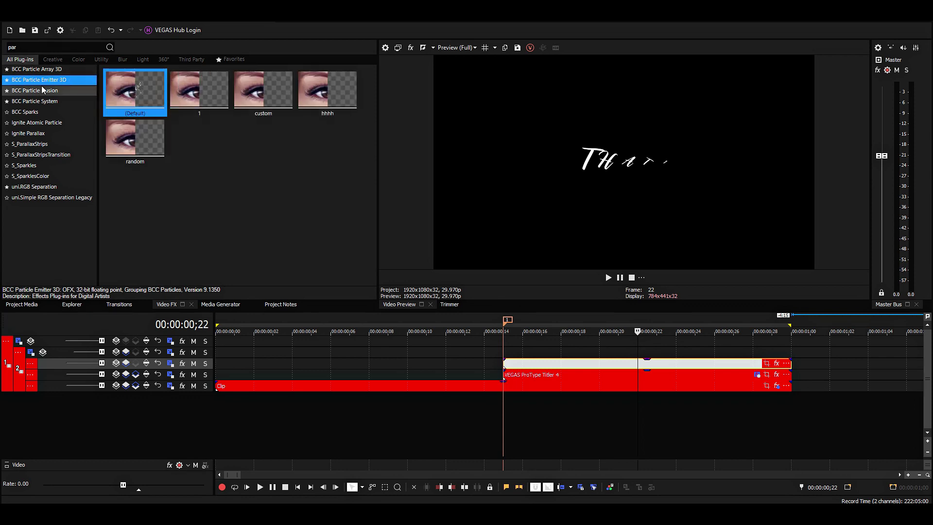
left_click(201, 102)
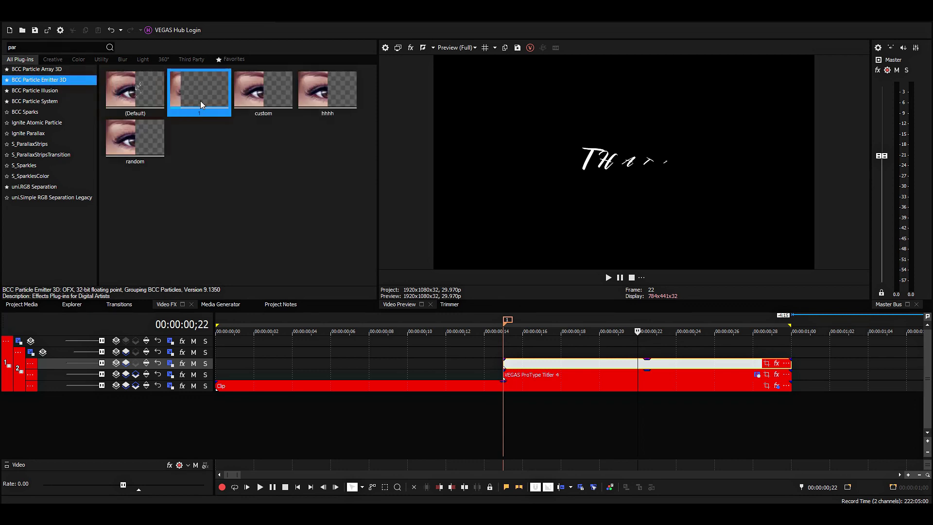
left_click_drag(198, 95, 657, 368)
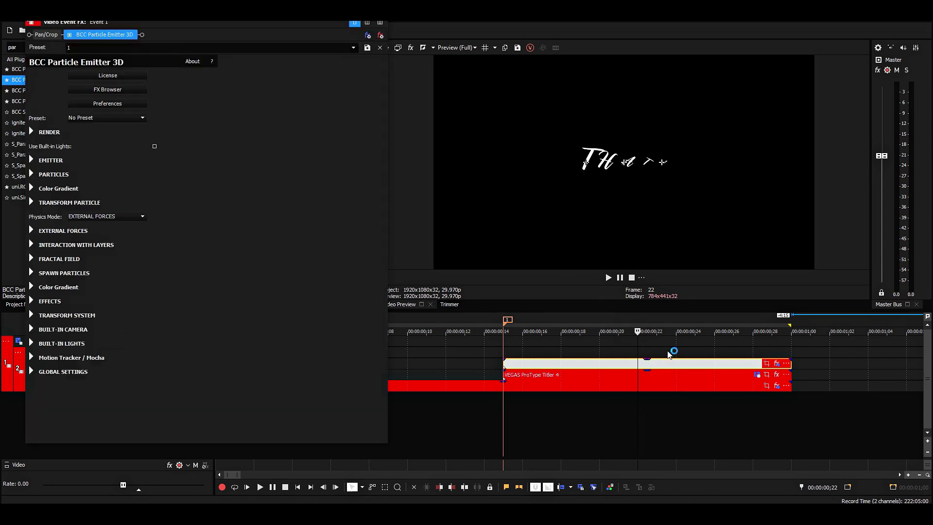
left_click(502, 80)
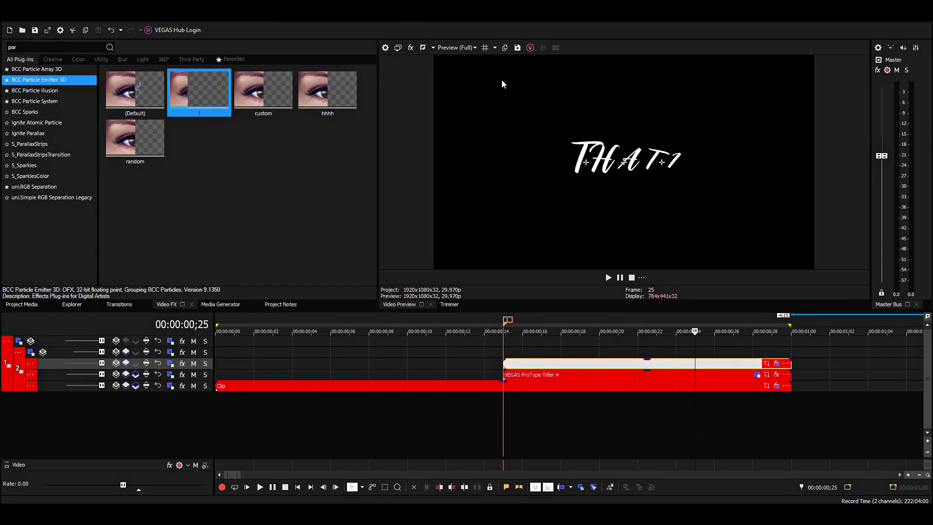
Step: Open Track 3's motion settings and set its Position Z at frame 22, trying -700 and settling on 700
left_click(636, 370)
left_click(171, 363)
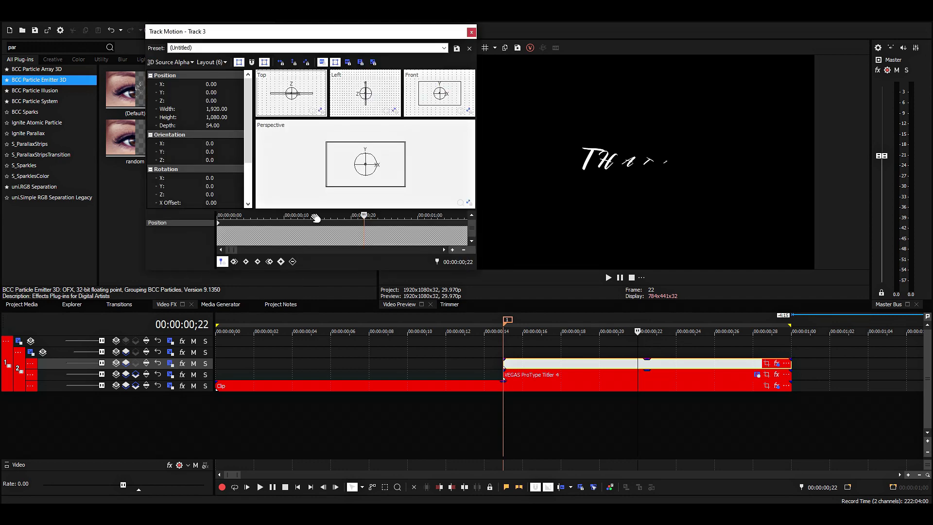
left_click(222, 101)
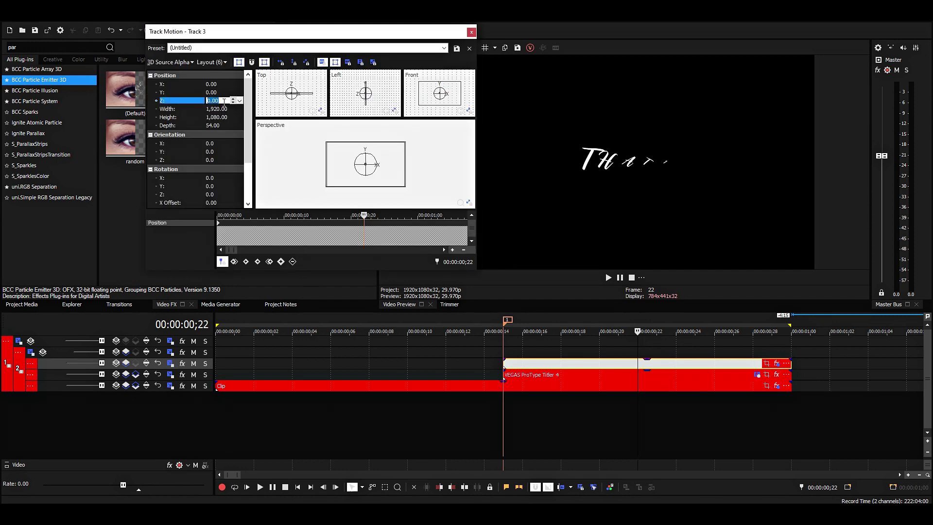
type("-700")
key("Return")
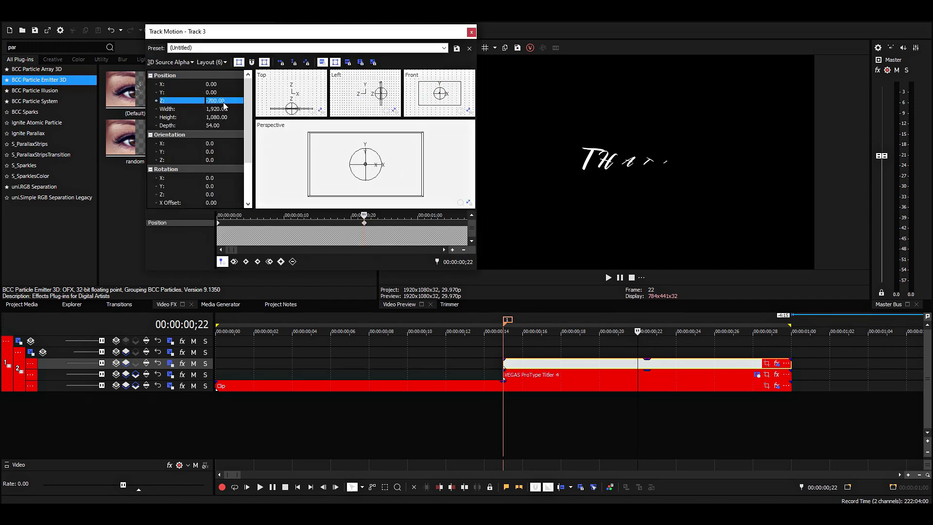
left_click(366, 227)
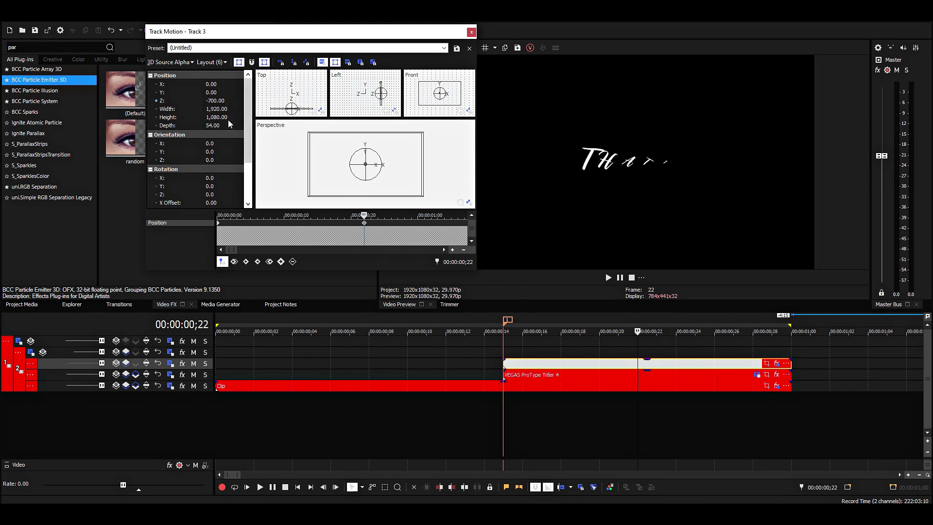
left_click(214, 101)
type("700")
key("Return")
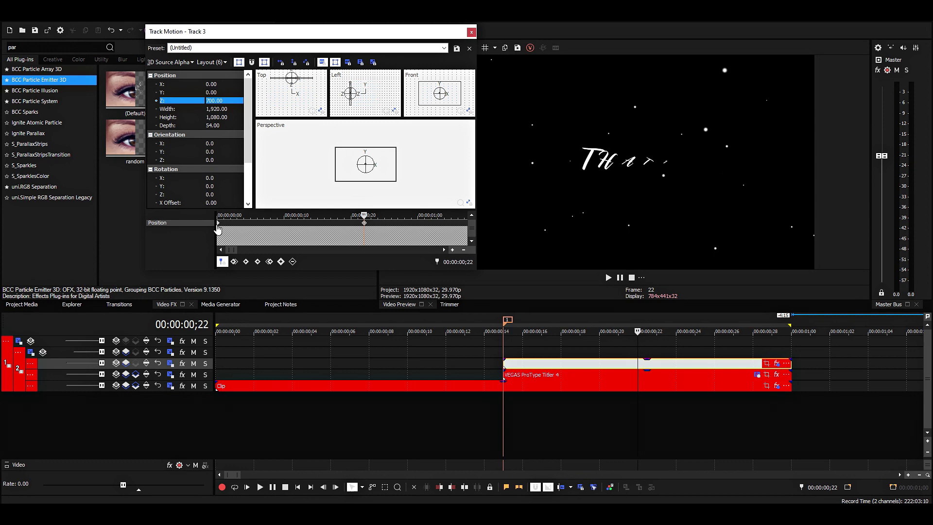
Step: Delete Track 3's Position keyframe at frame 0 and preview the particles through the transition
right_click(217, 229)
left_click(230, 243)
left_click(445, 351)
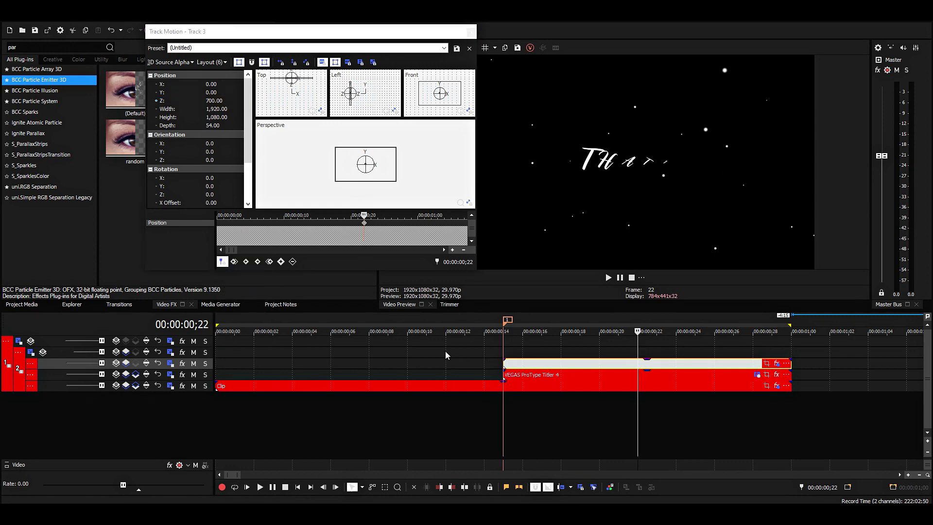
key("space")
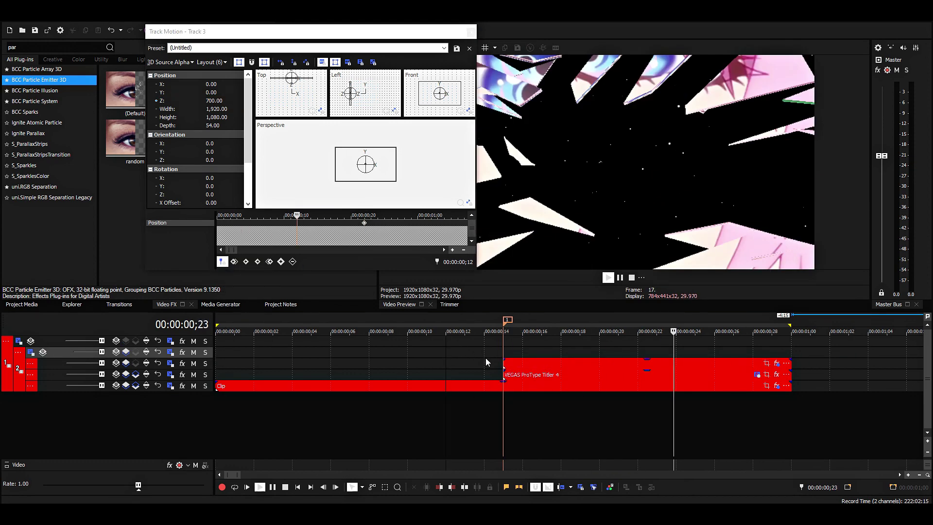
key("space")
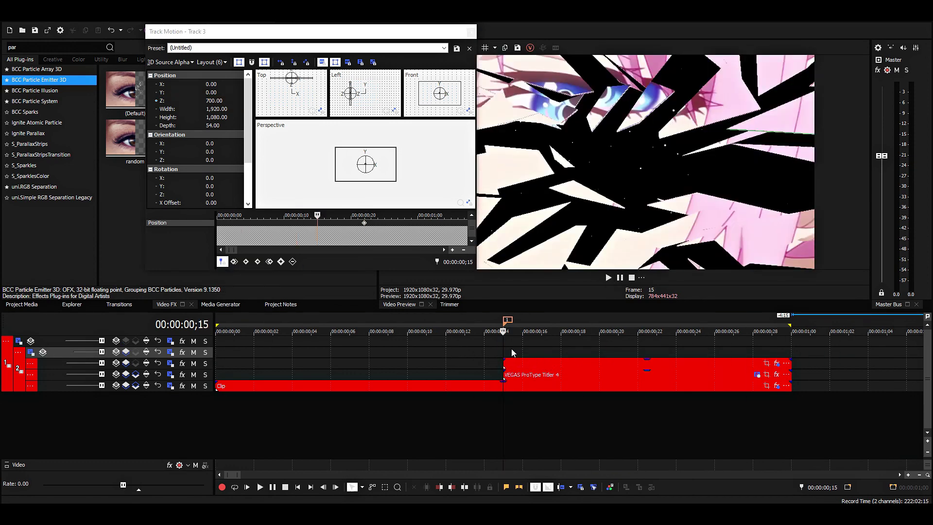
Step: Scale Track 3 to 3,840 by 2,160 with depth 108, move its Position keyframe to frame 15 and check the particles
left_click(471, 32)
left_click(508, 364)
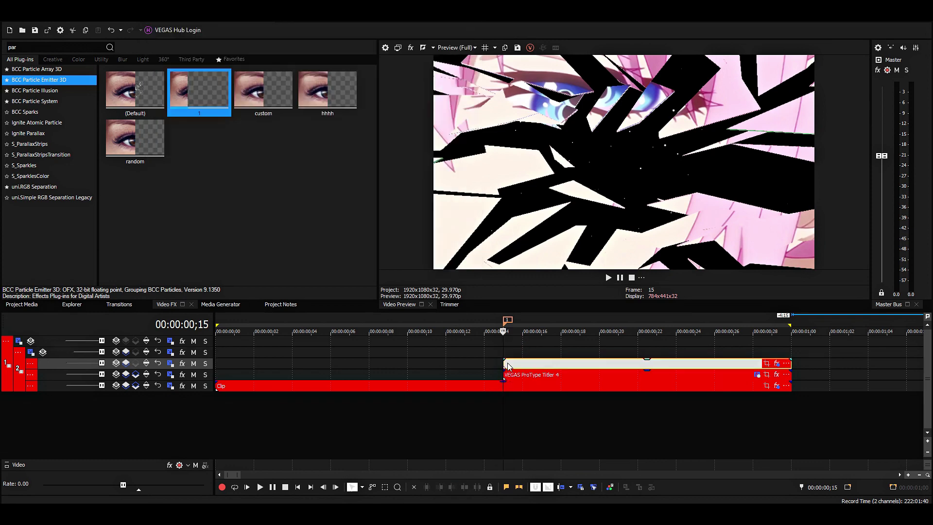
left_click(170, 363)
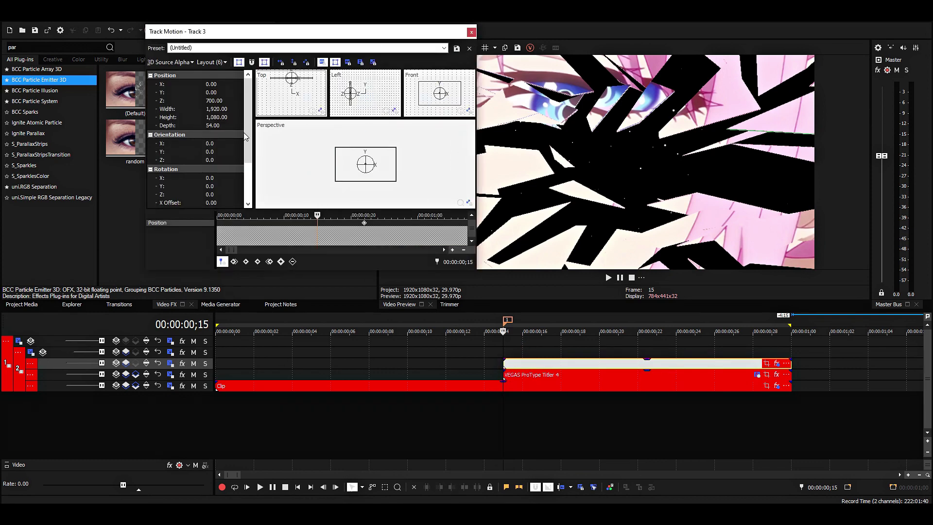
double_click(222, 126)
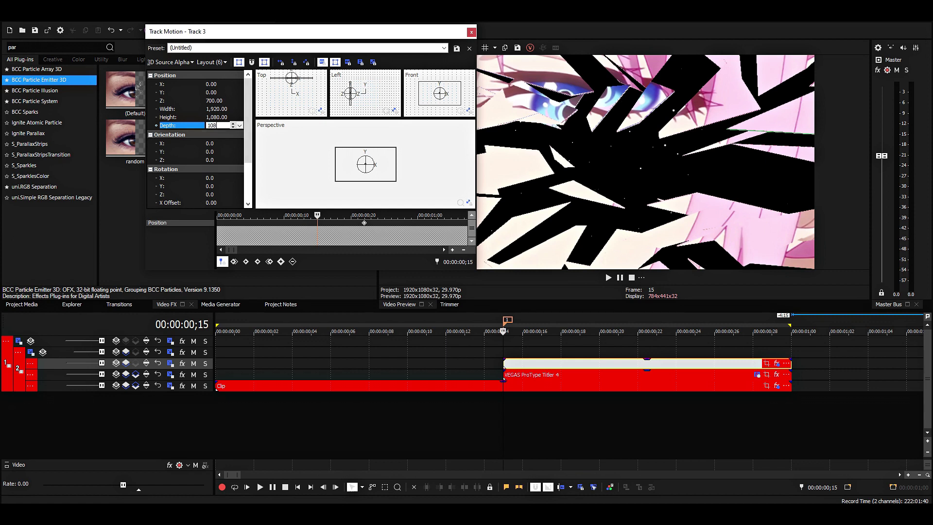
key("Return")
left_click_drag(364, 223, 318, 223)
left_click(562, 344)
left_click_drag(568, 343, 701, 336)
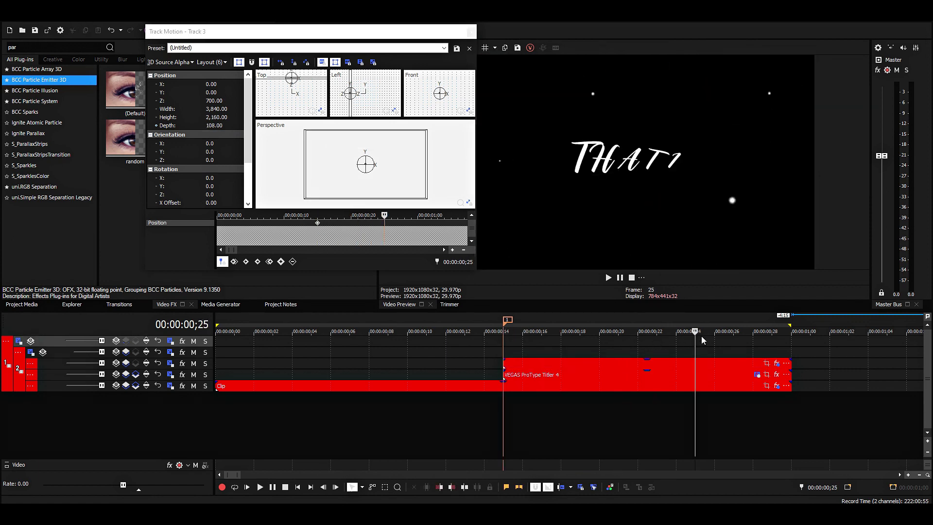
Step: Open the BCC Particle Emitter 3D settings of the Track 3 event and set the emitter's Birthrate to 100
left_click(776, 363)
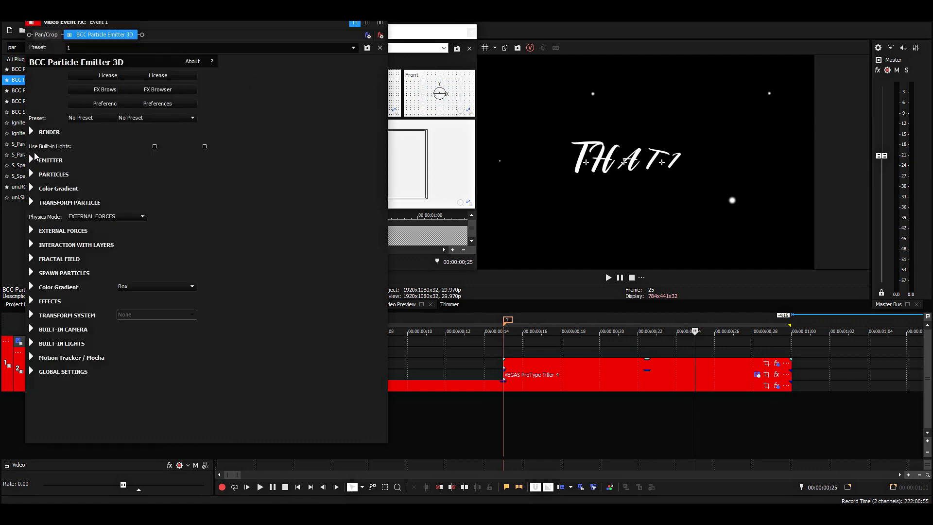
left_click(230, 173)
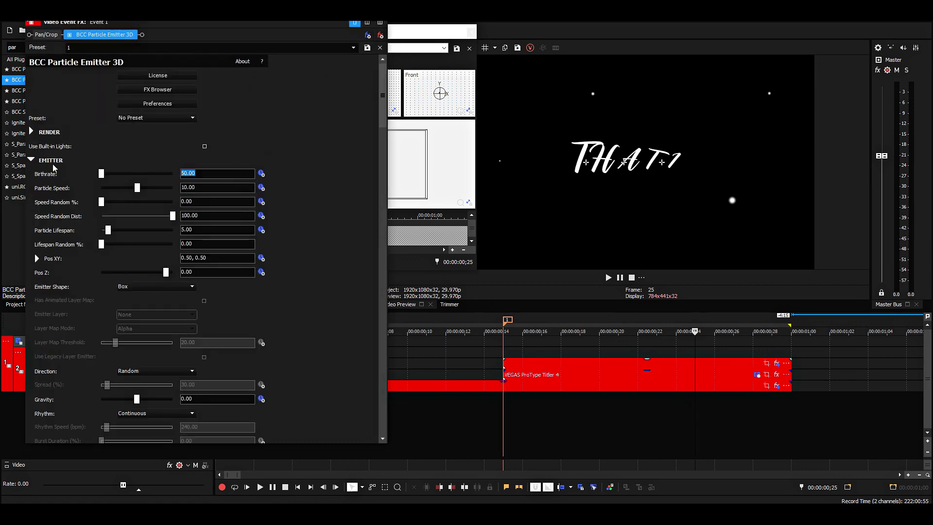
type("10")
Step: Reduce the emitter's particle Size, close the effect and track motion windows, and preview the transition
scroll(367, 197, "down", 3)
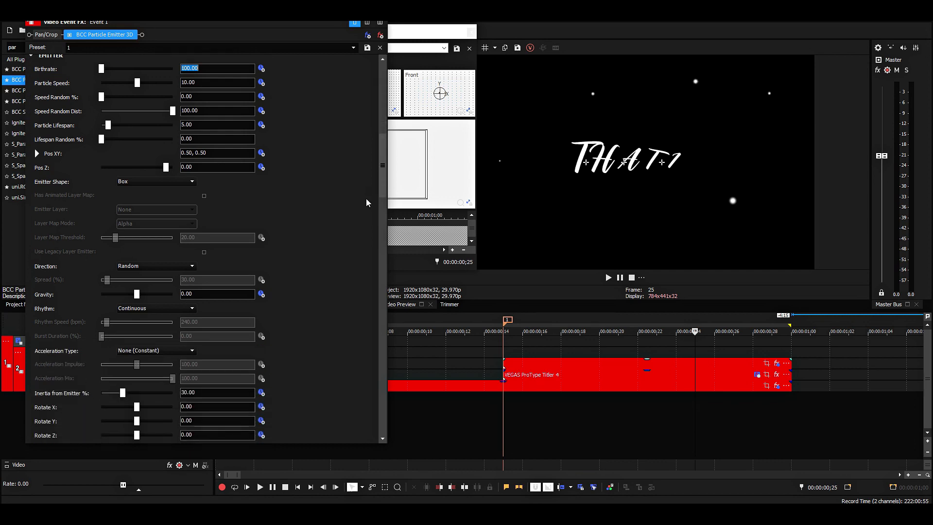
scroll(366, 199, "down", 7)
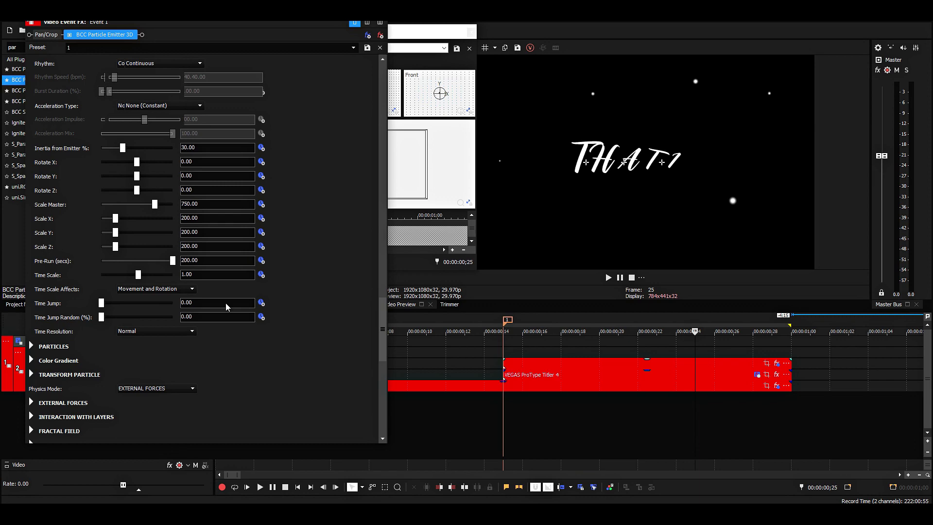
left_click(31, 346)
scroll(34, 409, "down", 4)
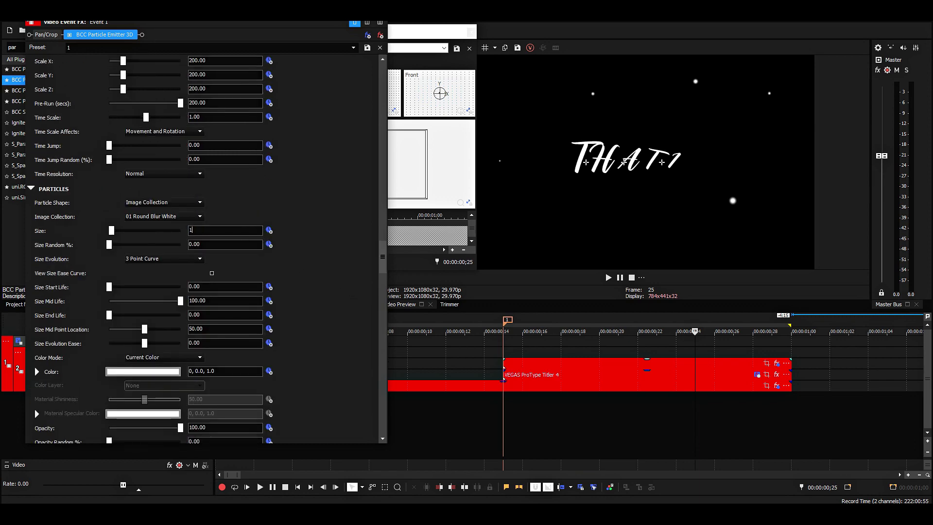
left_click(381, 12)
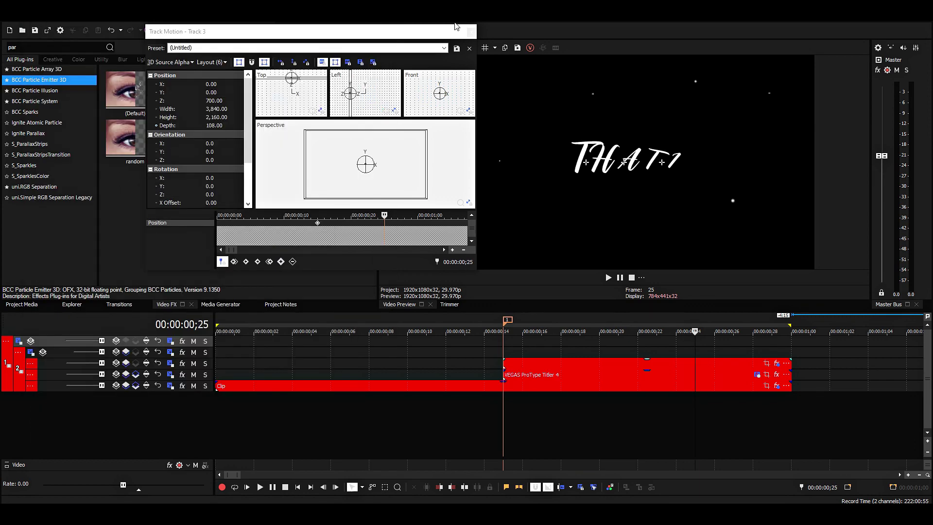
left_click(472, 32)
key("space")
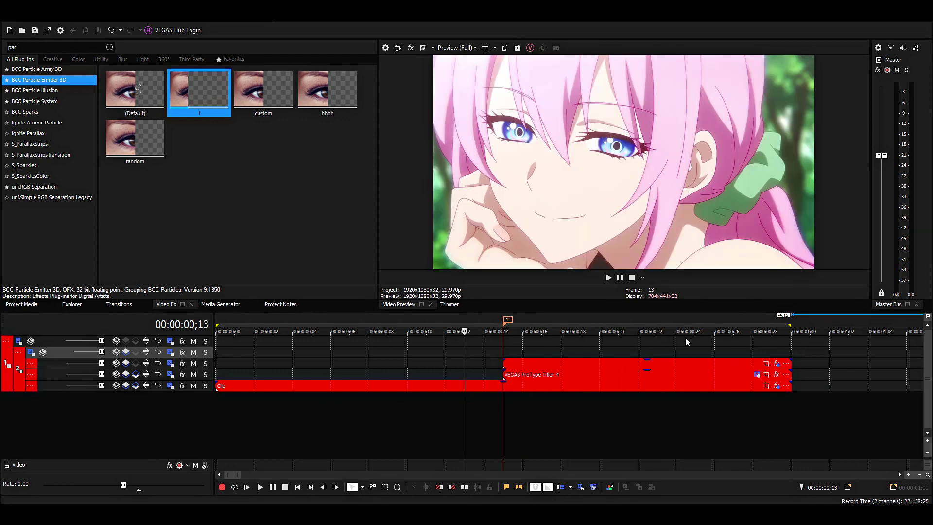
Step: Search the video effects for "glow" and choose uni.Glow
left_click(740, 344)
left_click(701, 364)
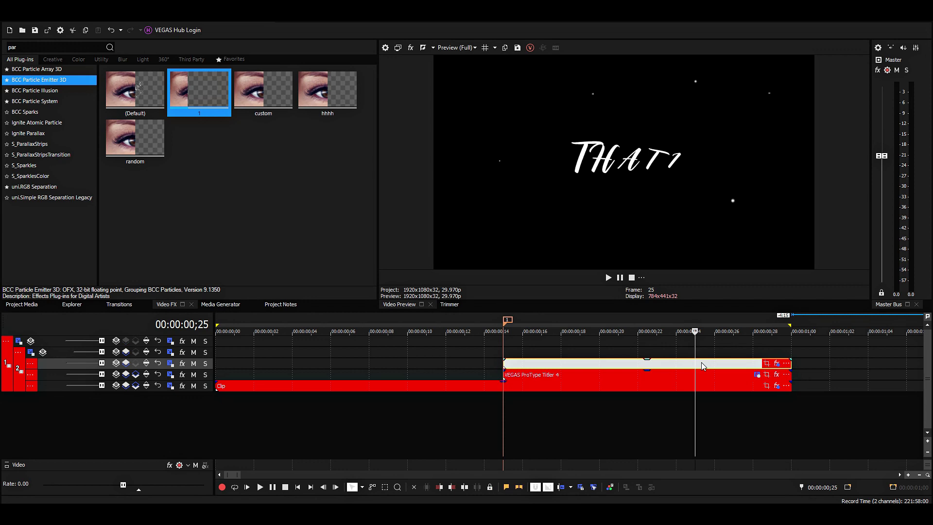
left_click(558, 366)
left_click(7, 43)
type("glow")
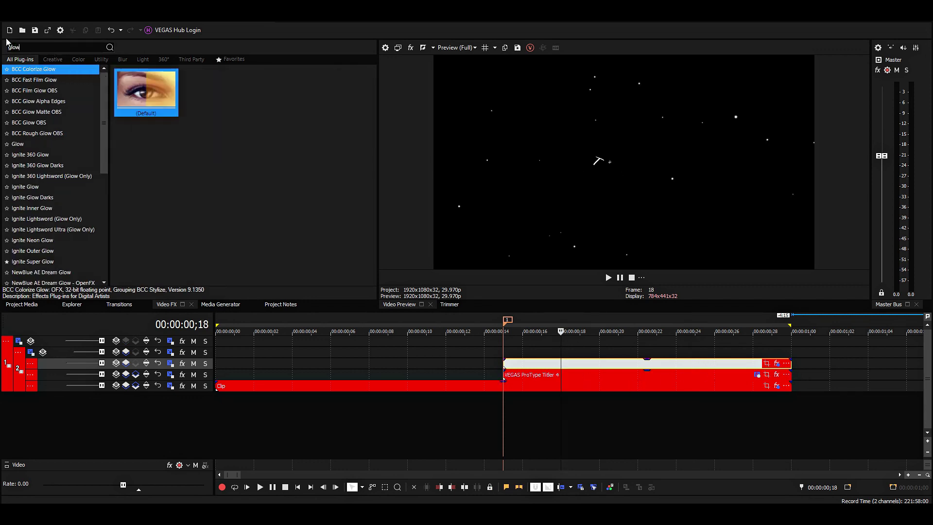
scroll(92, 203, "down", 5)
left_click(43, 258)
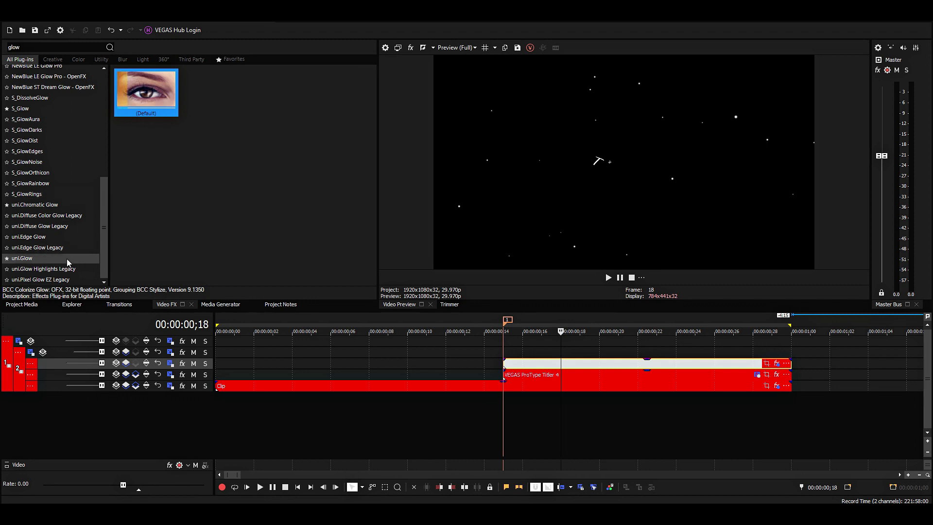
Step: Try uni.Glow preset 1 on the particle event on Track 3, then remove it
left_click_drag(224, 110, 643, 360)
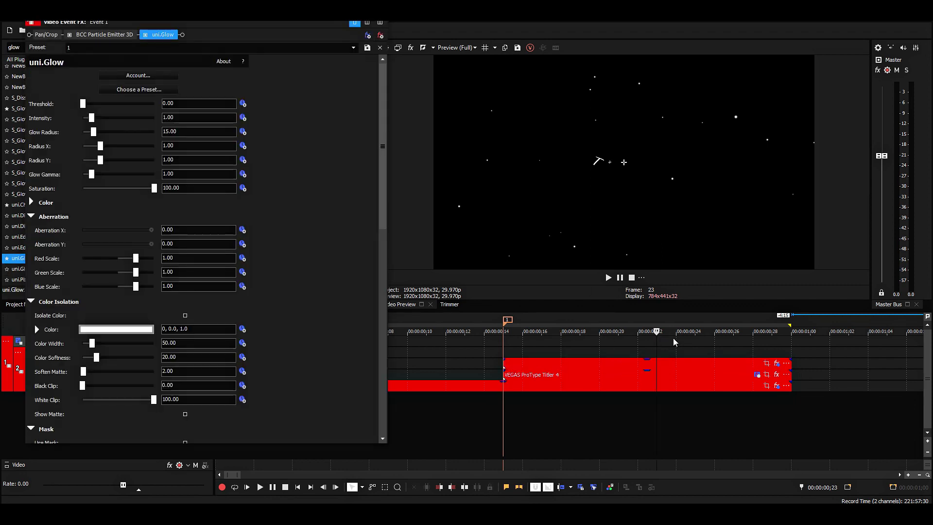
left_click(379, 47)
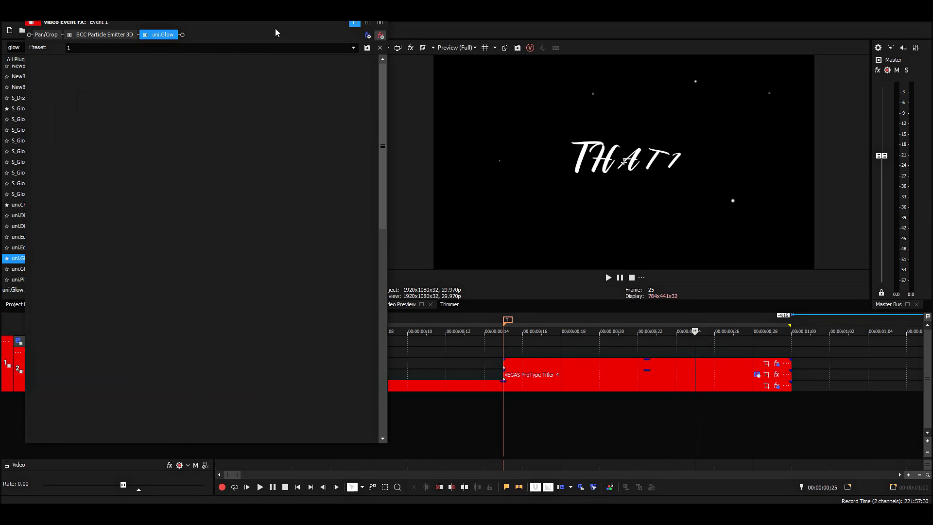
Step: Apply uni.Glow preset 1 to the ProType title event and check the glow at frame 21
left_click_drag(209, 75, 702, 378)
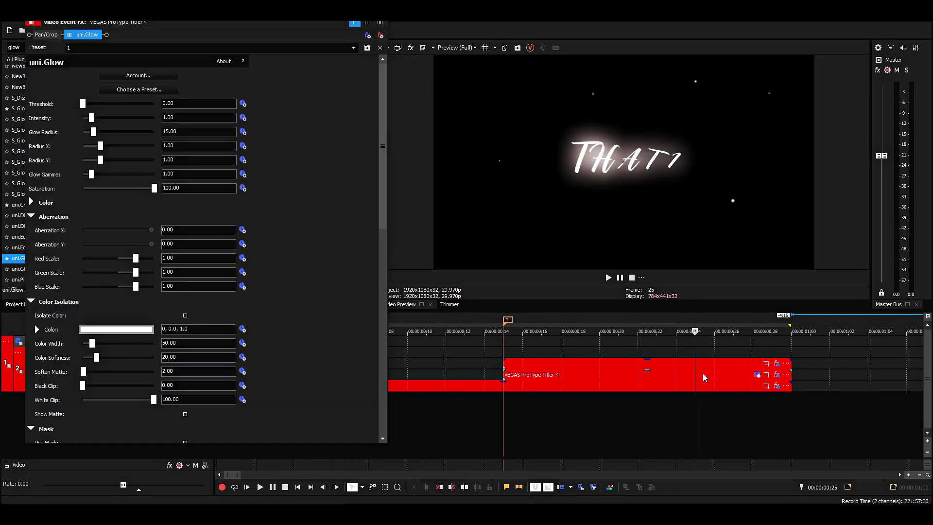
left_click(703, 373)
left_click(619, 377)
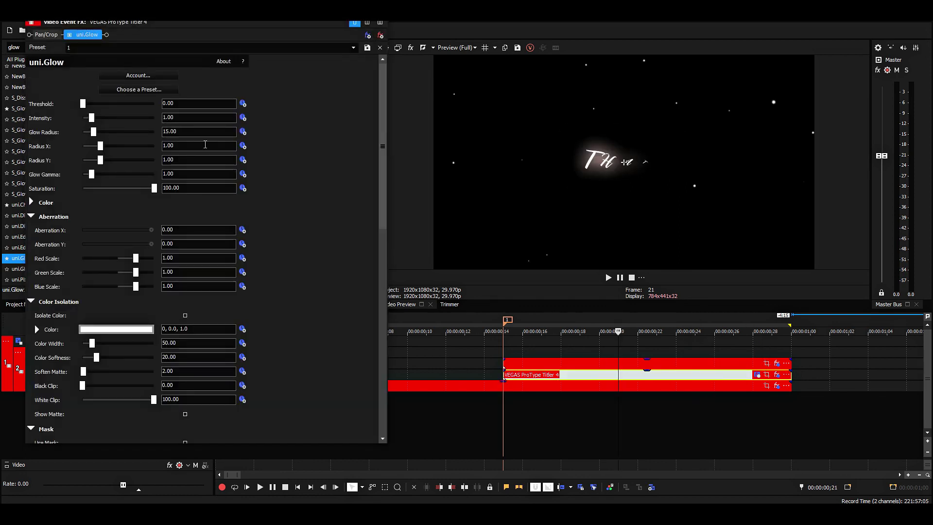
Step: Set the title glow's Intensity to 0.75 and check the title at several frames
left_click(722, 377)
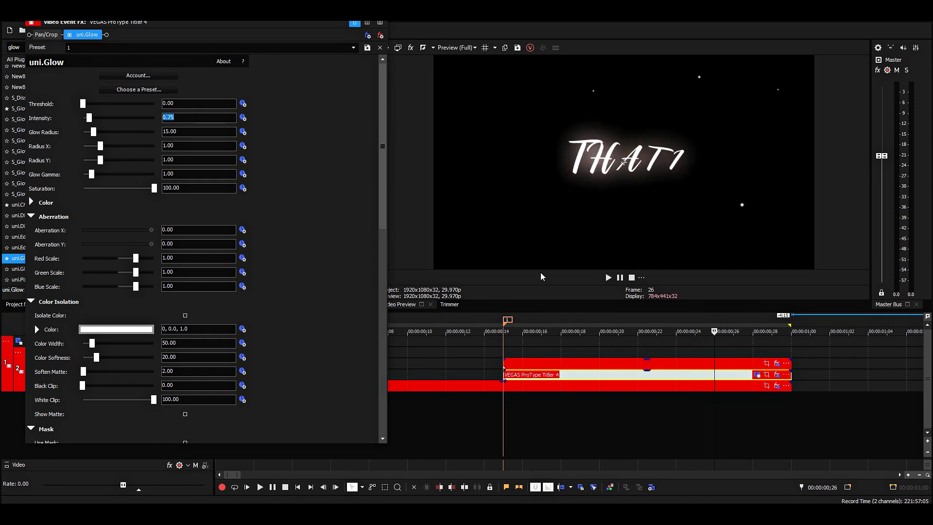
left_click_drag(696, 347, 761, 343)
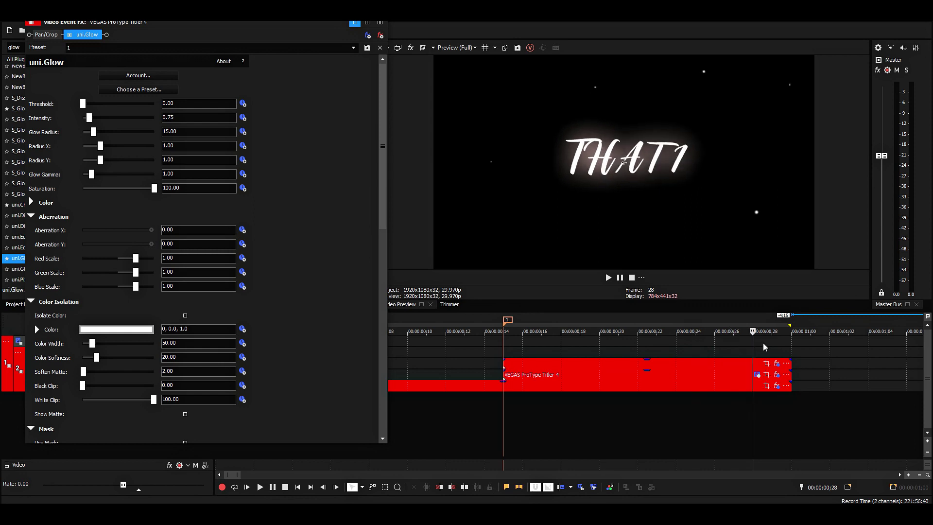
left_click(579, 351)
left_click(618, 347)
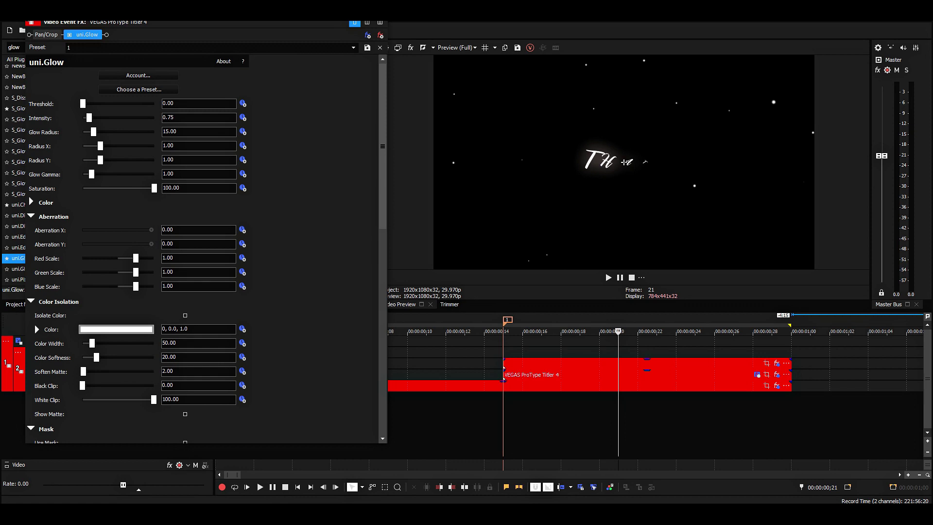
Step: Find Ignite Super Glow, apply its default preset to the particle event on Track 3 and check the particles
left_click(45, 51)
key("ctrl+a")
type("super")
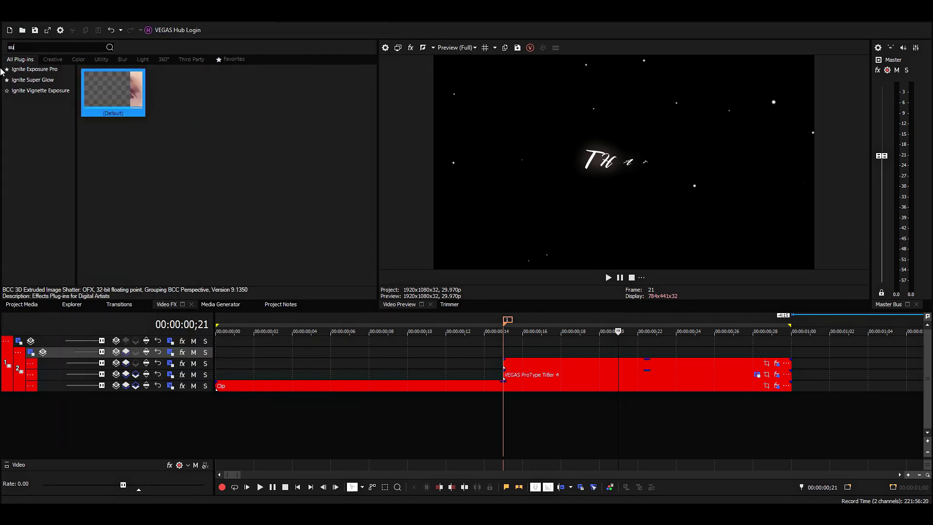
left_click_drag(1, 70, 623, 365)
left_click(678, 360)
left_click(735, 359)
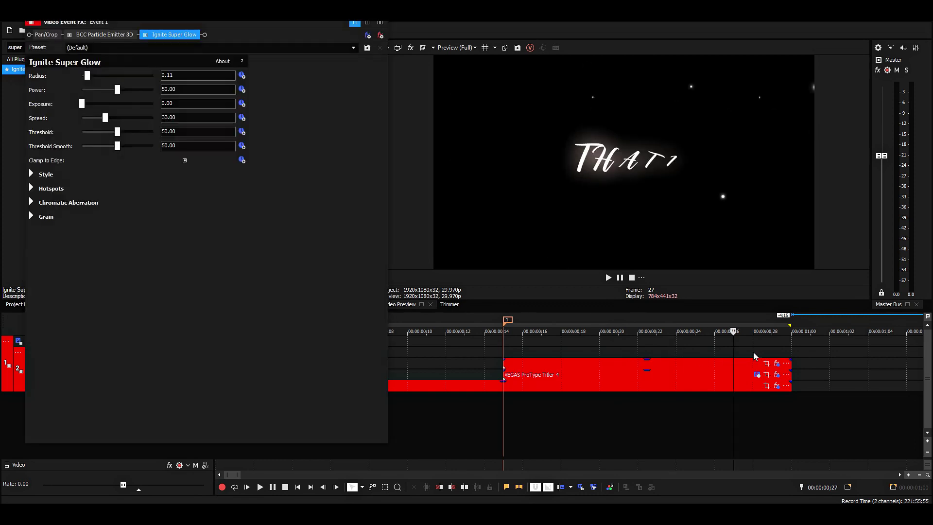
left_click(617, 360)
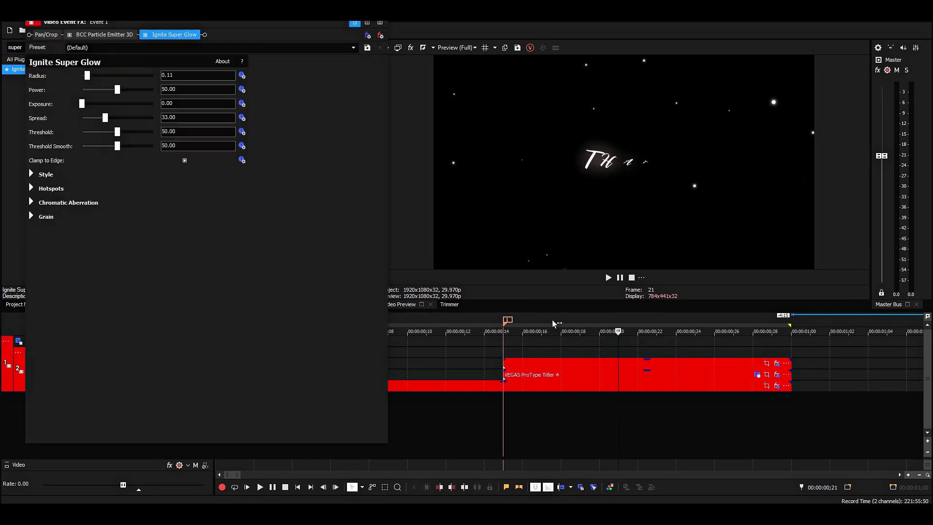
left_click(384, 22)
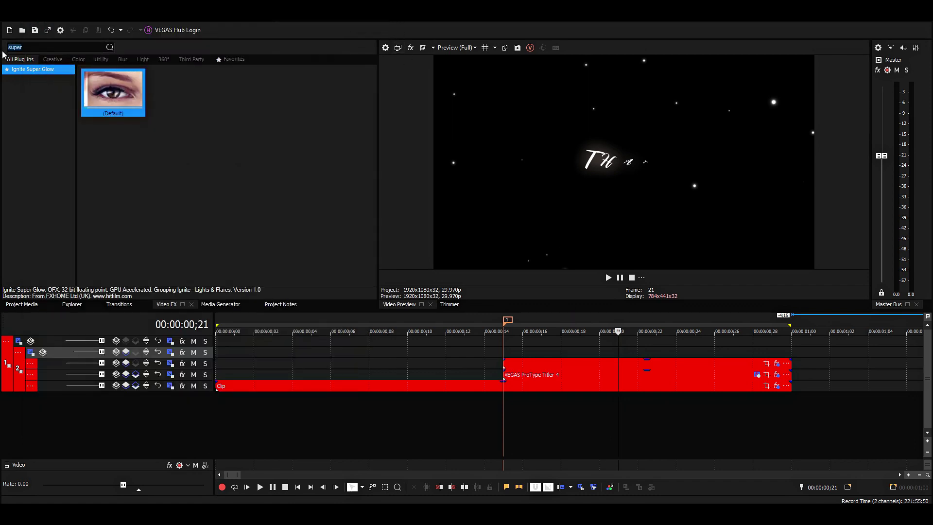
Step: Find S_Glow among the glow effects and apply its default preset to the ProType title event
type("glow")
scroll(50, 188, "down", 7)
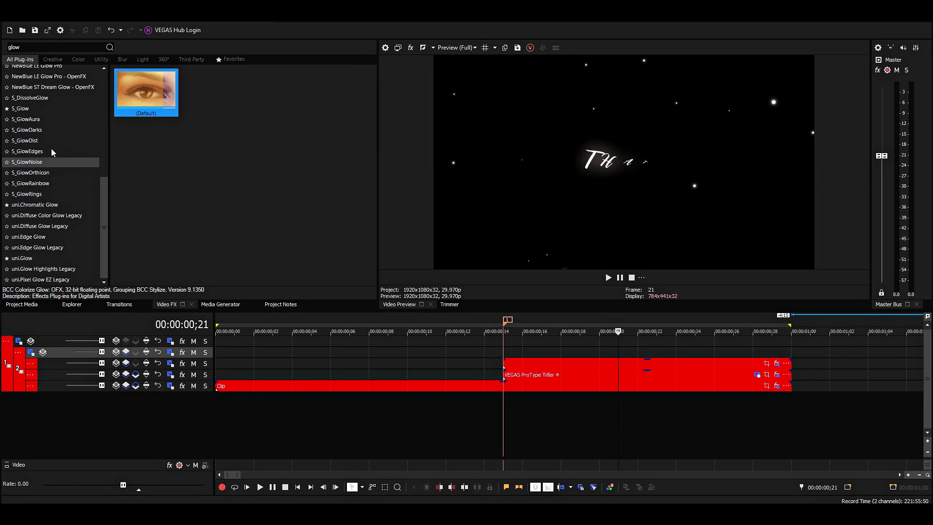
scroll(51, 146, "up", 10)
scroll(53, 141, "down", 4)
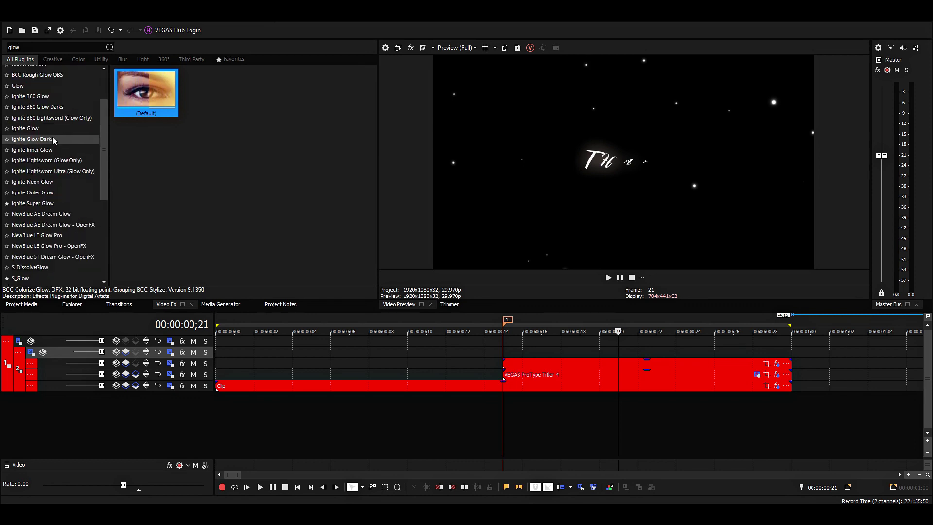
left_click(45, 220)
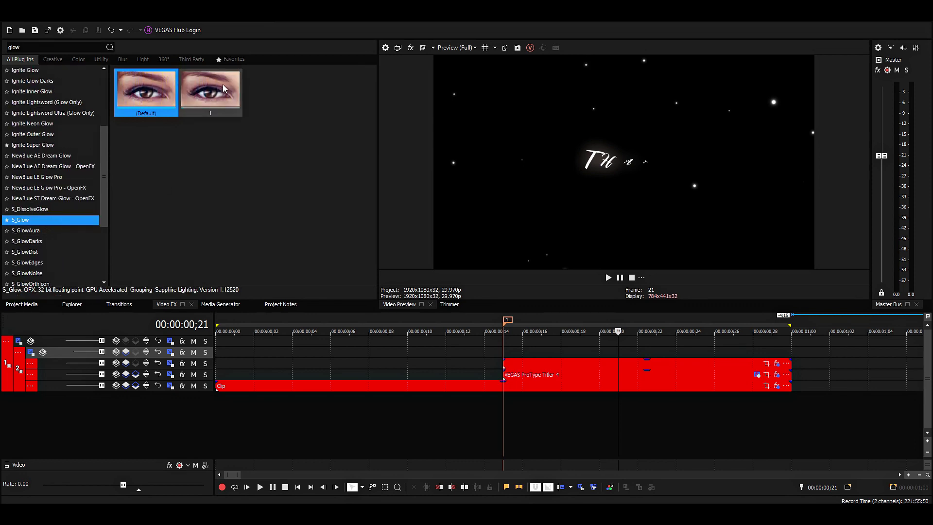
left_click_drag(155, 100, 626, 376)
Step: Bypass uni.Glow on the title event and check the S_Glow look between frames 25 and 29
left_click(687, 377)
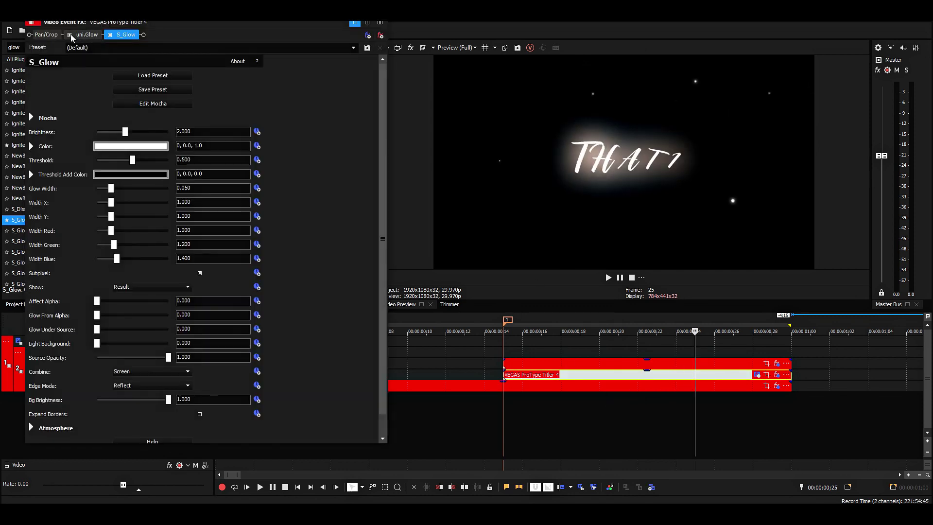
left_click(734, 346)
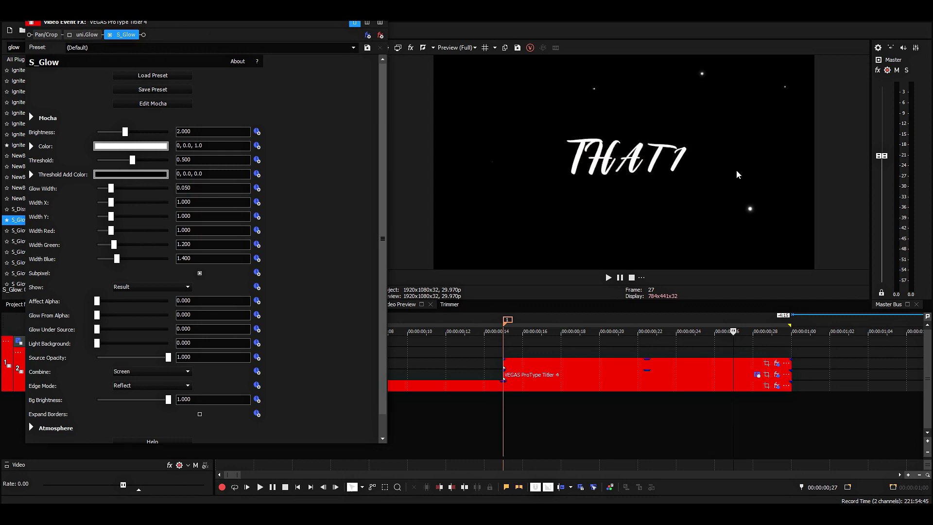
left_click(772, 340)
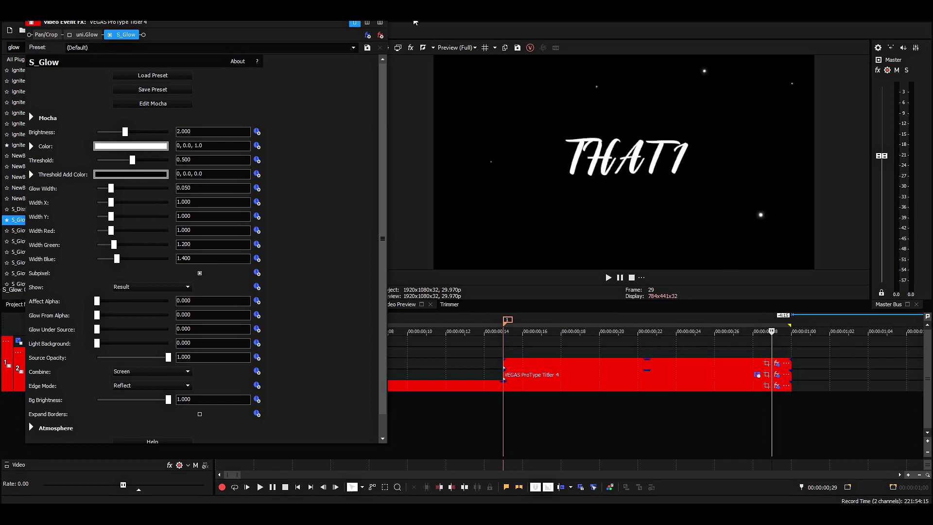
left_click(695, 348)
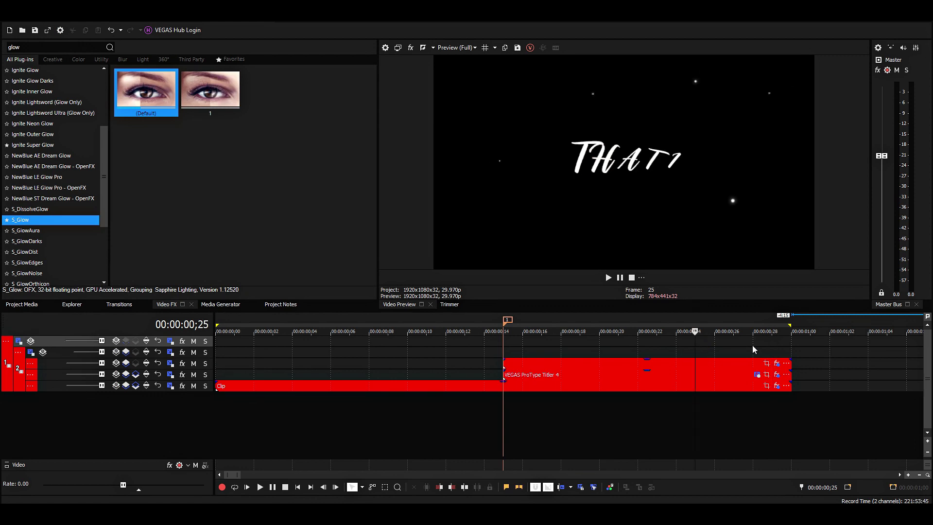
Step: Create an empty track below the Clip track by duplicating that track and deleting the copied event
left_click(677, 389)
right_click(51, 385)
left_click(147, 263)
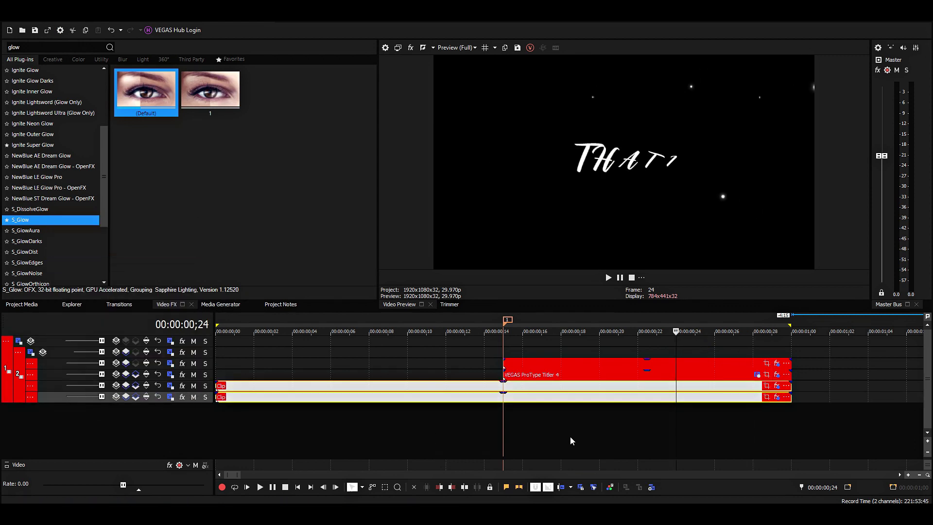
left_click(616, 400)
key("Delete")
Step: Add a black Solid Color event at the start of the empty lowest track and trim it to end at 00:00:01;00
left_click(221, 304)
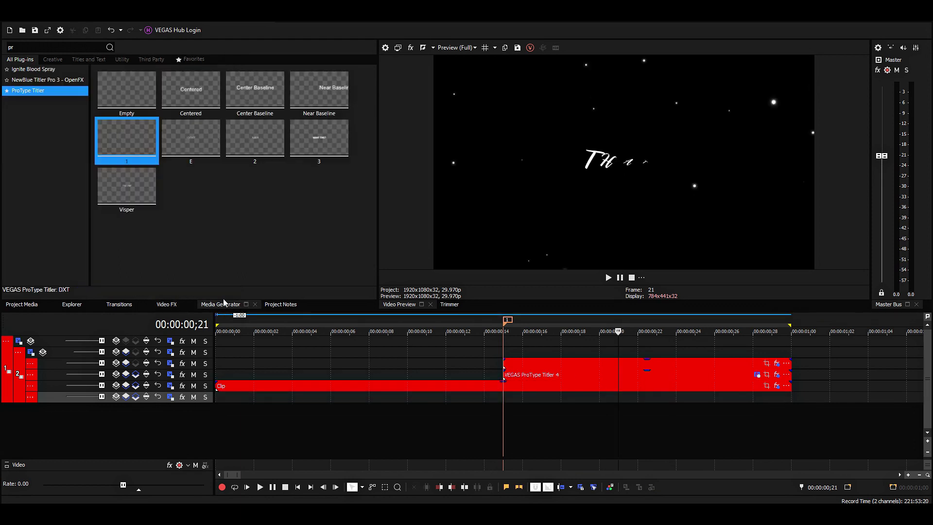
type("soli")
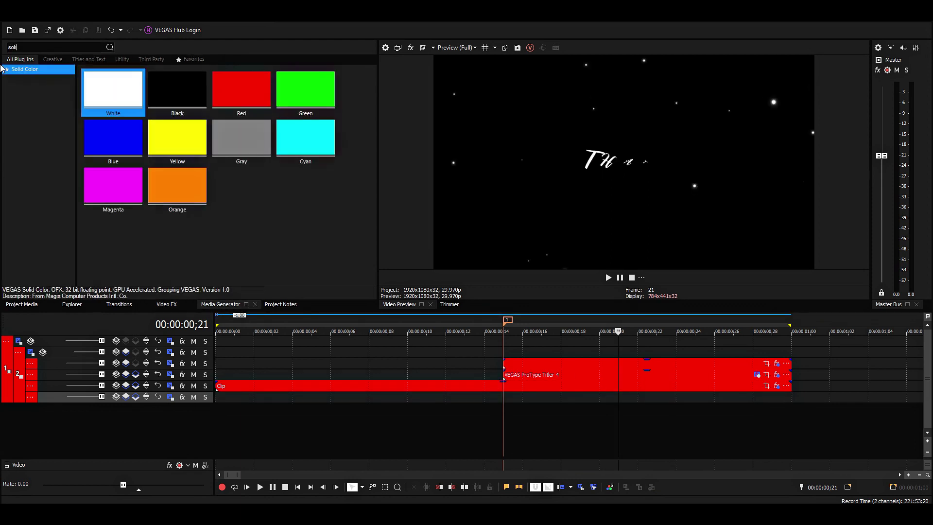
left_click_drag(197, 95, 225, 397)
left_click_drag(791, 397, 792, 399)
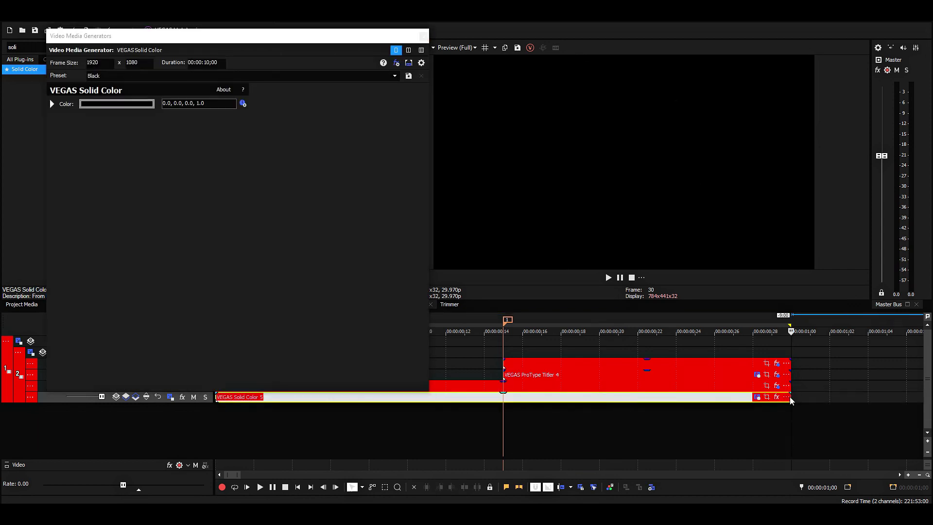
left_click(657, 397)
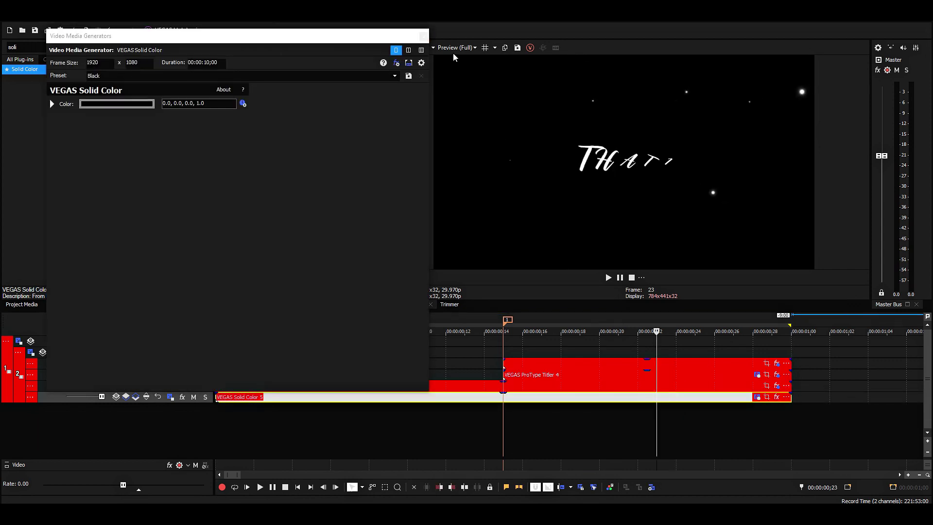
left_click(425, 37)
key("Right")
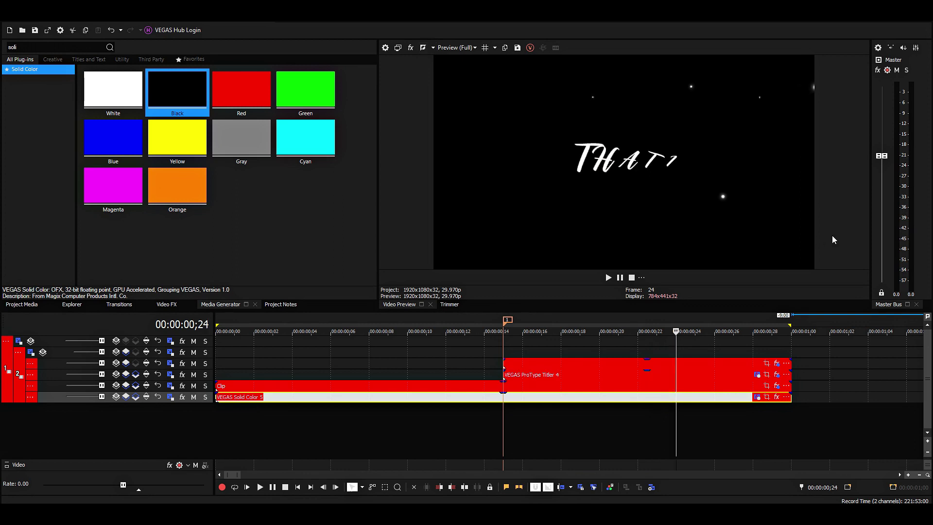
left_click(678, 409)
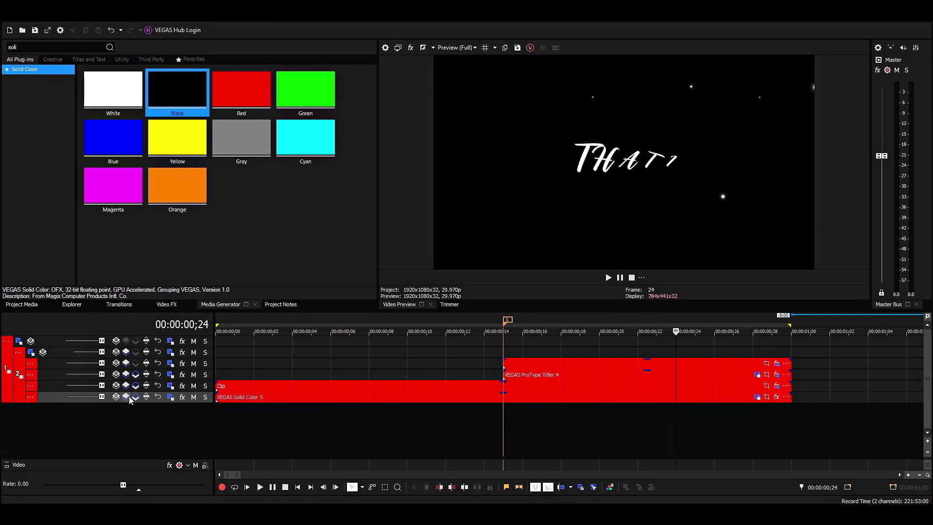
Step: In the solid track's Track Motion, set position Z to 5,000, Height to 20,000 and Depth to 1,000 at frame 24
left_click(171, 398)
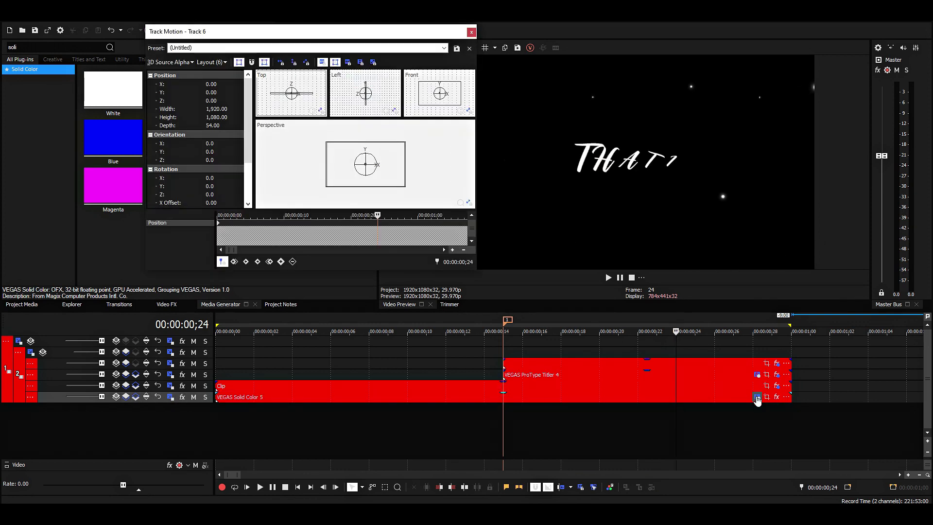
left_click(680, 396)
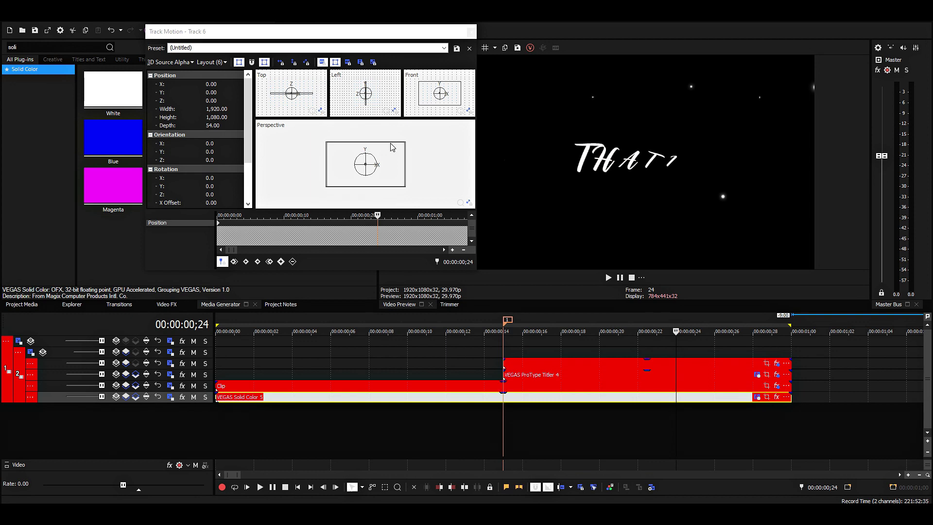
left_click(229, 100)
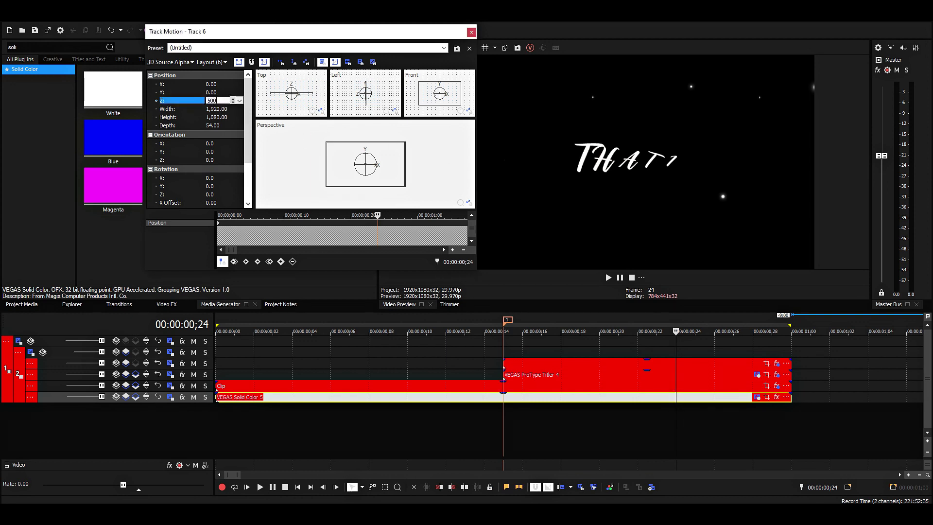
key("Return")
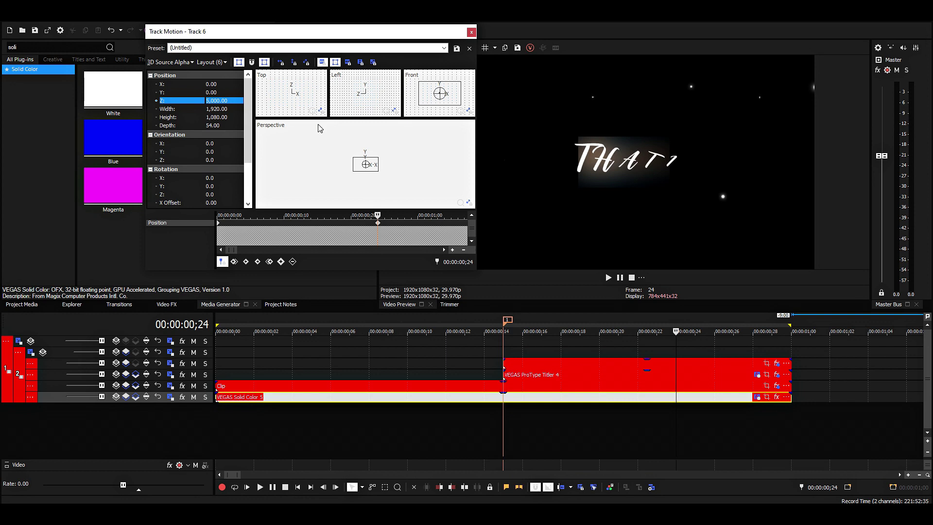
left_click(225, 126)
type("1,000")
key("Return")
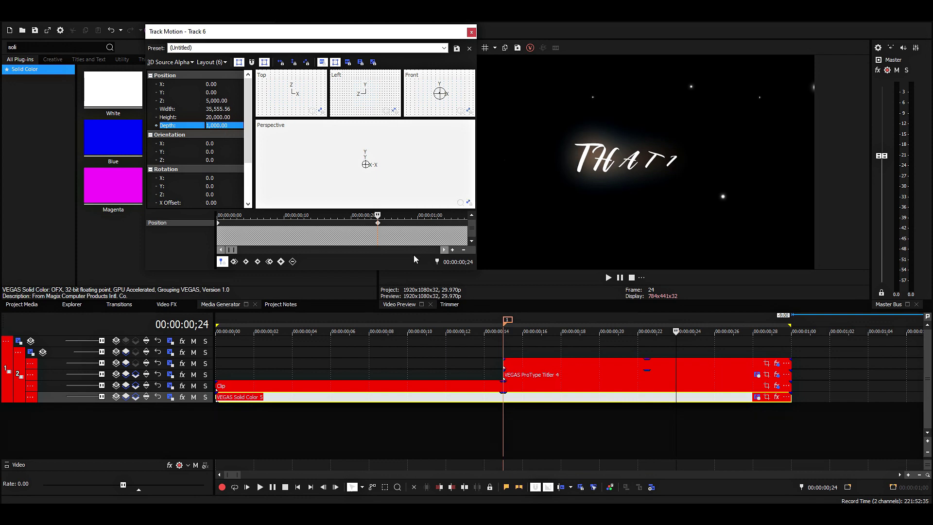
Step: Delete the first position keyframe of the solid's track motion and check the backdrop from frame 24 to 29
right_click(221, 227)
left_click(295, 273)
left_click_drag(377, 226, 411, 225)
left_click(471, 32)
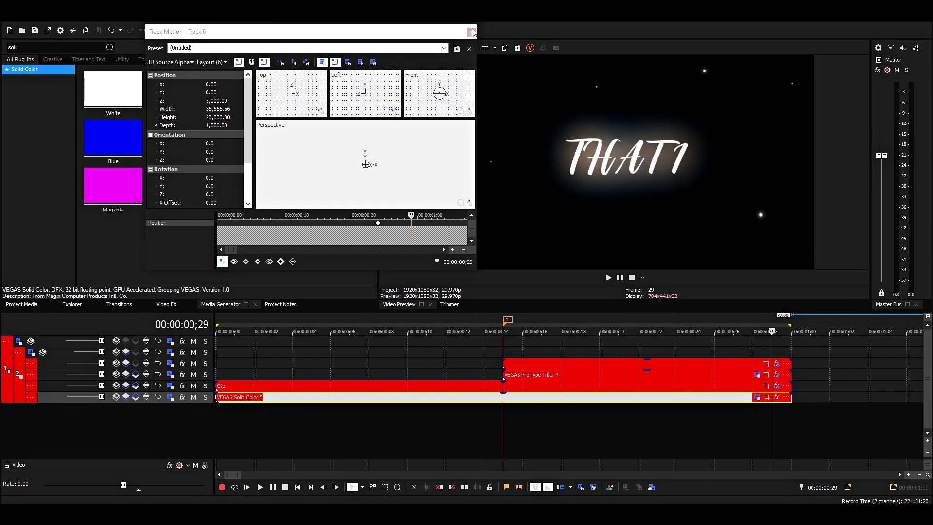
left_click(676, 341)
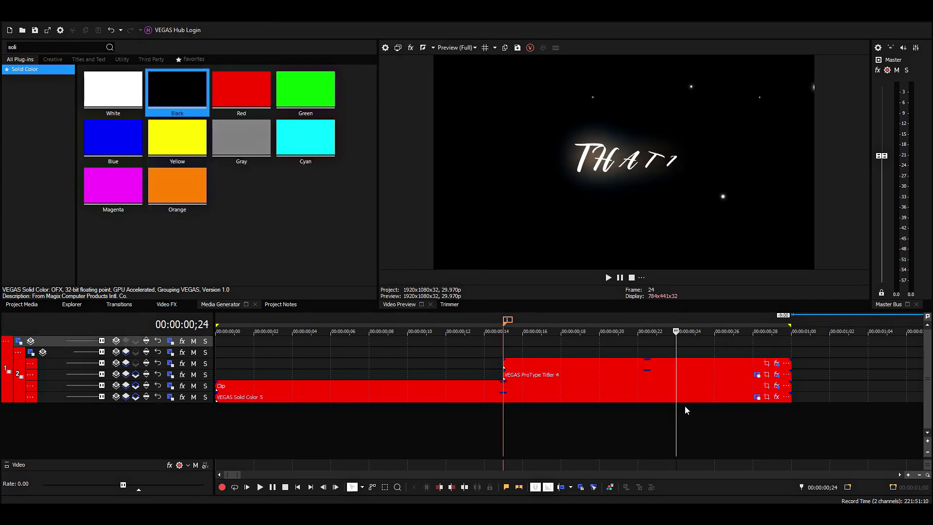
left_click_drag(654, 348, 774, 344)
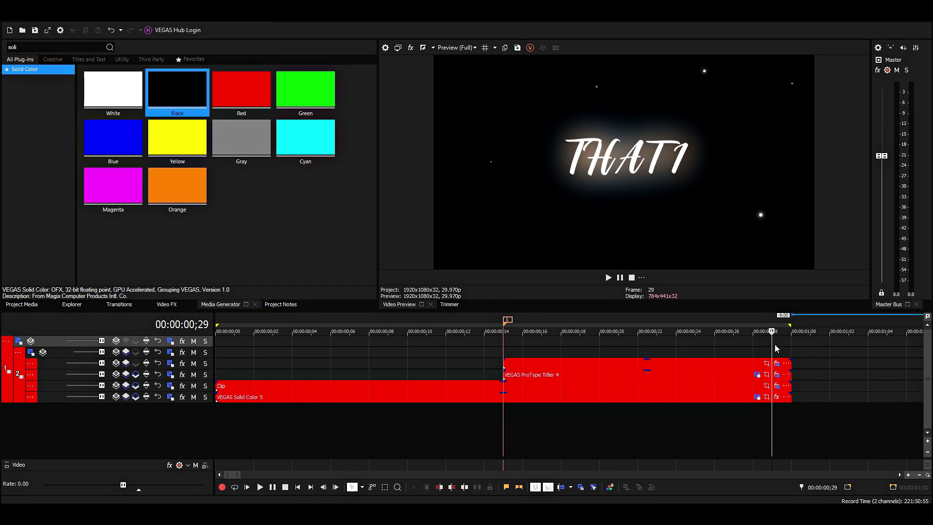
Step: Set the title's S_Glow Brightness to 1.000 and Threshold to 0.000, and check the glow around frame 28
left_click(777, 363)
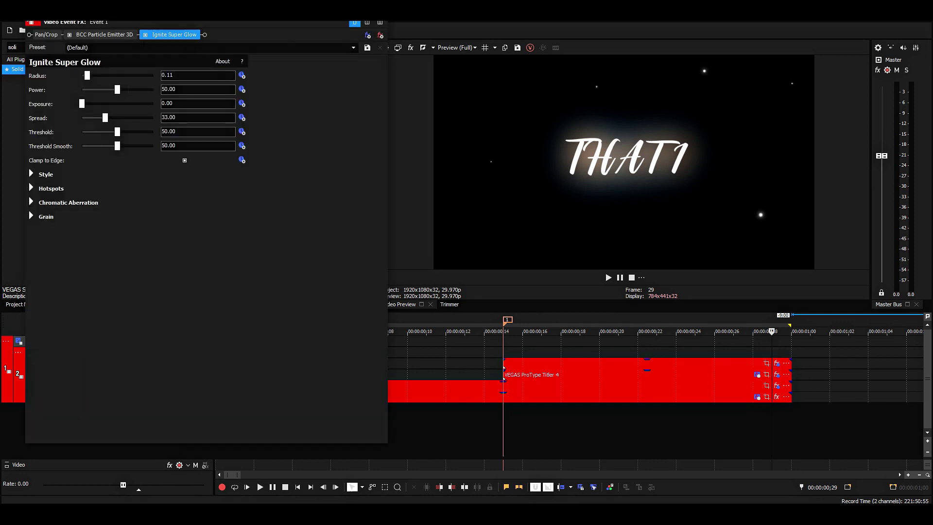
left_click(385, 22)
left_click(777, 375)
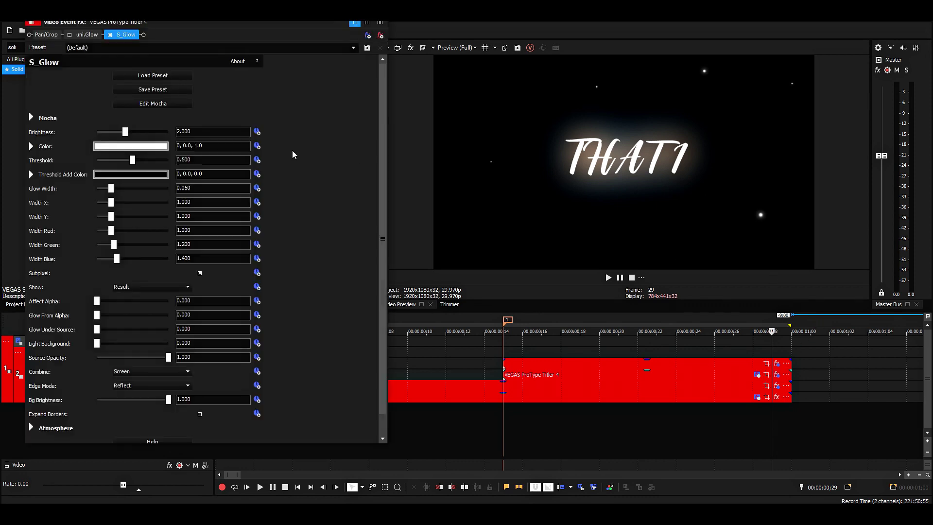
left_click_drag(132, 161, 66, 170)
key("Return")
left_click_drag(720, 344, 753, 344)
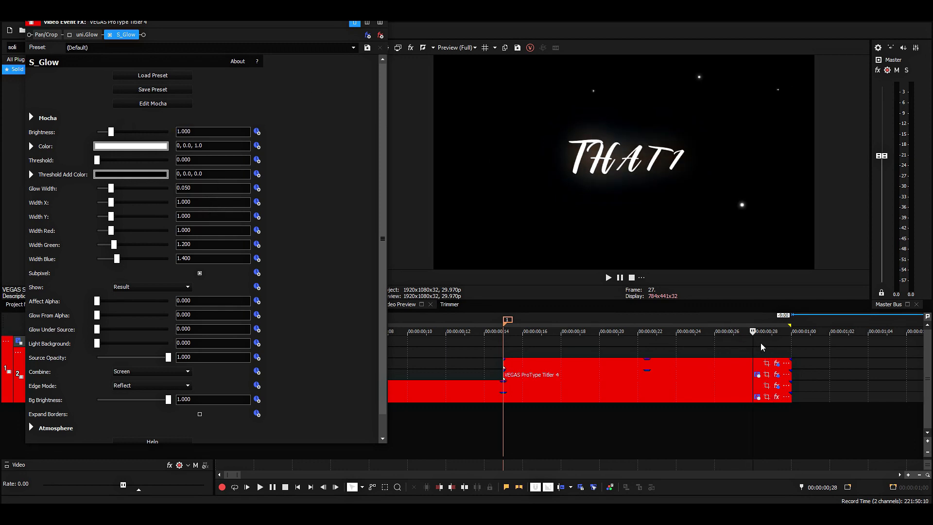
Step: Bypass S_Glow on the title event, re-enable uni.Glow and close the event effects
left_click(110, 35)
left_click(69, 34)
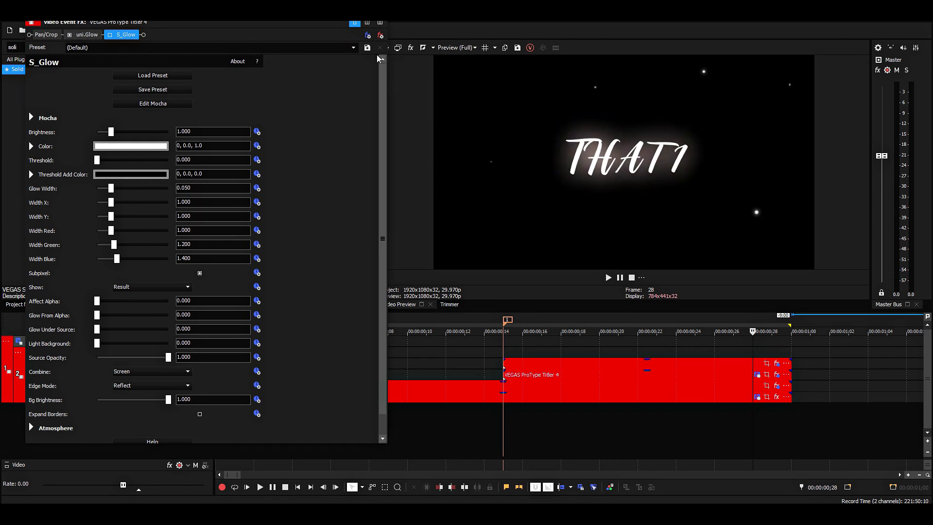
left_click(380, 22)
Step: Scrub from before the marker to frame 28 and check how the glowing title appears
left_click(464, 334)
left_click(638, 335)
left_click_drag(638, 336, 757, 337)
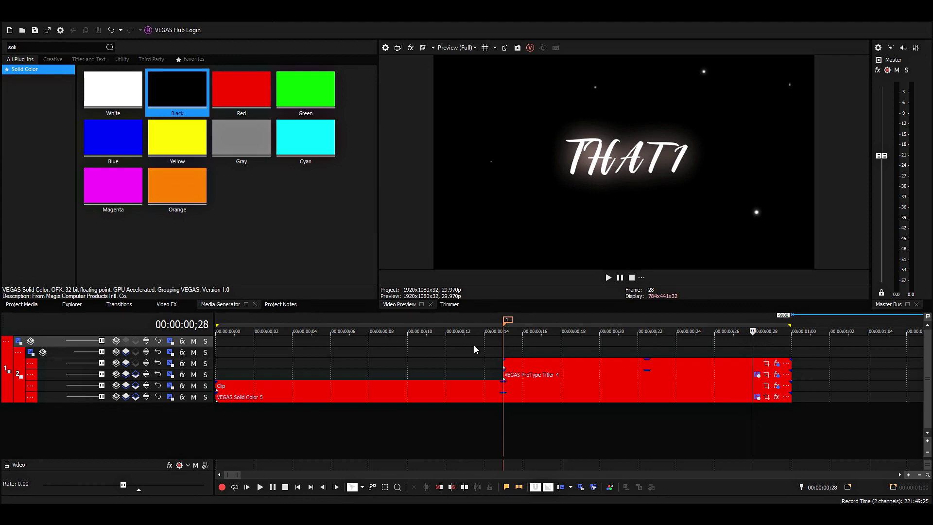
key("space")
key("space")
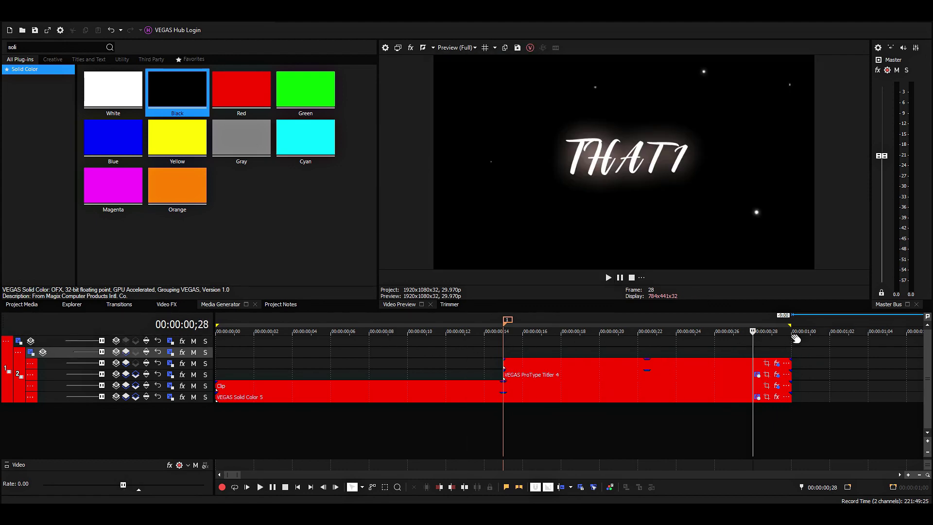
Step: Select the time range from the start to 00:00:01;00 and preview the transition
double_click(793, 323)
key("space")
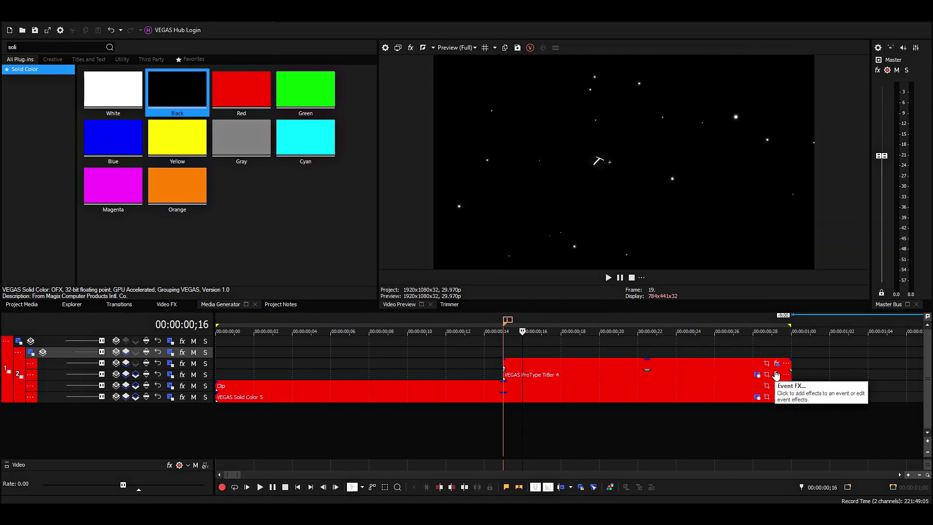
key("space")
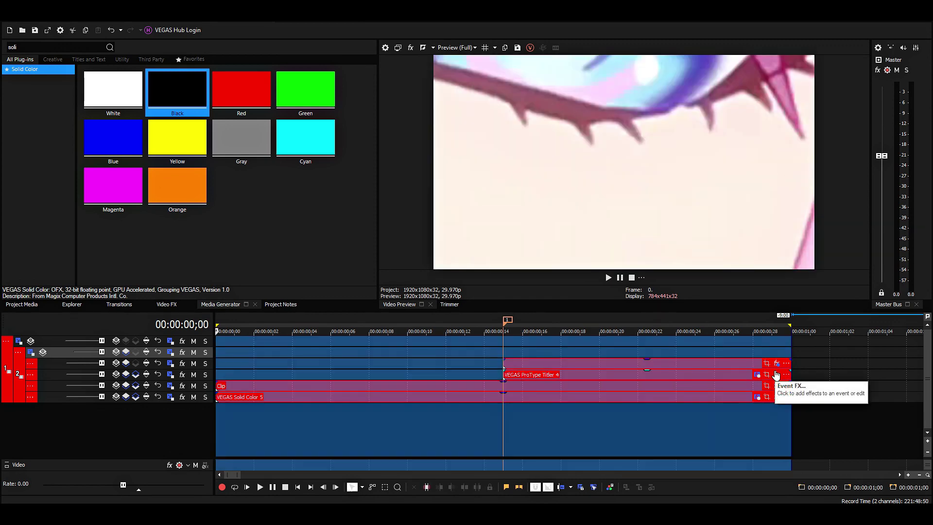
key("space")
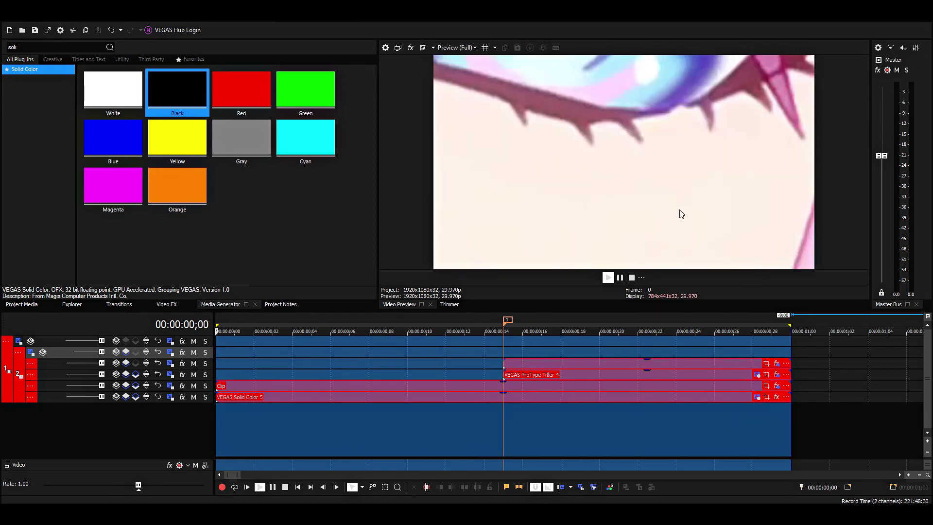
left_click(421, 385)
key("space")
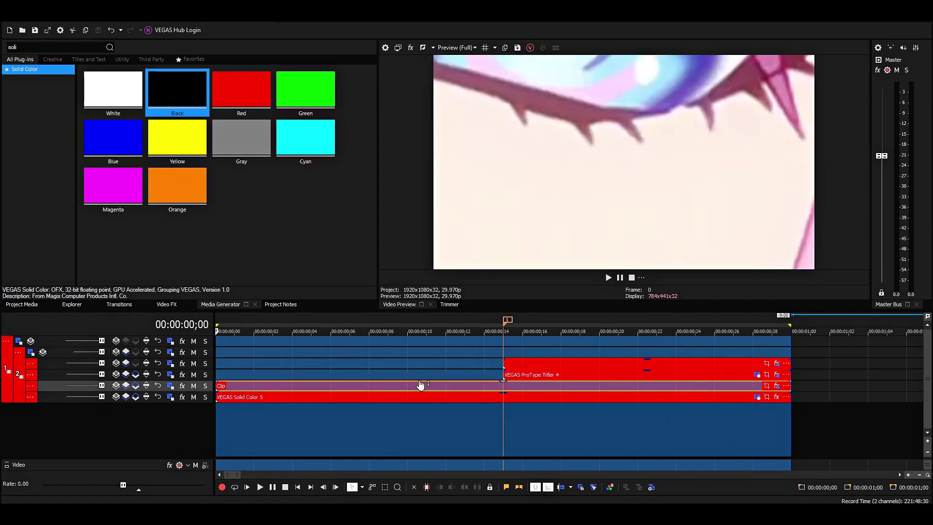
Step: Clear the time range, play the clip from the start and check the glowing title at frame 29
left_click(413, 358)
key("space")
key("space")
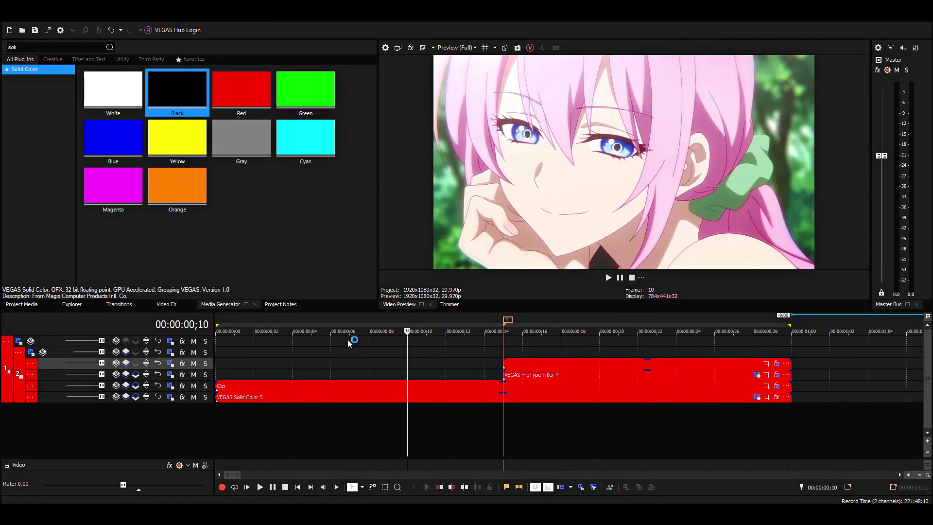
left_click(224, 348)
key("space")
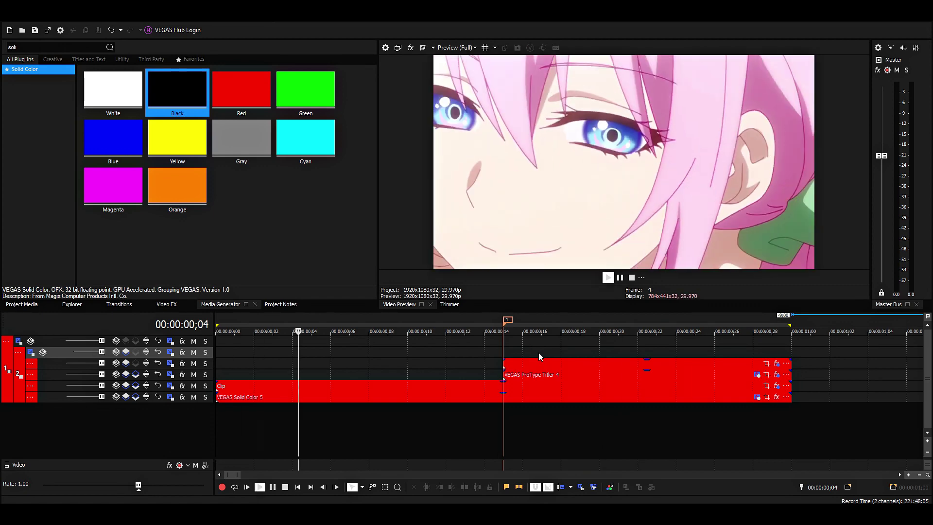
key("space")
left_click(778, 346)
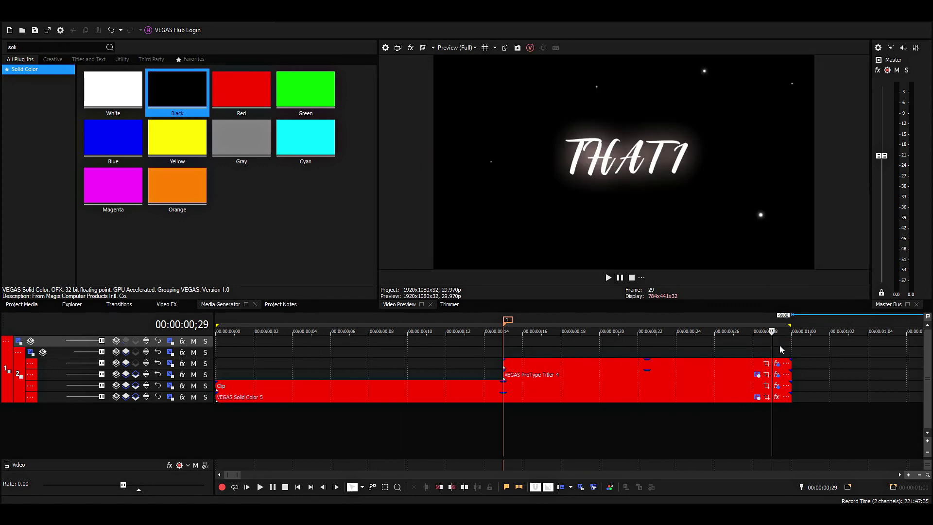